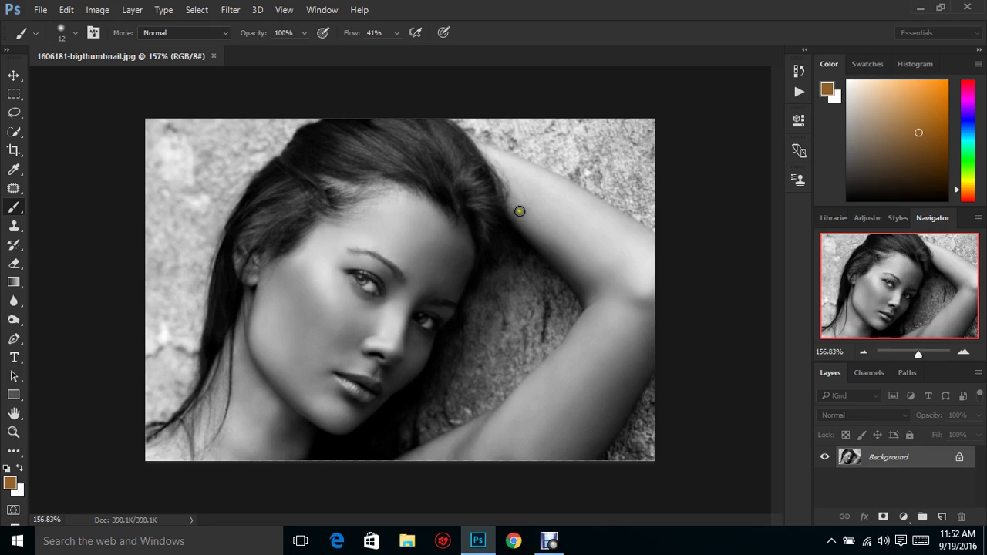
Create a new layer above the portrait with the Soft Light blending mode at 100% opacity.
key(ctrl+shift+n)
click(444, 223)
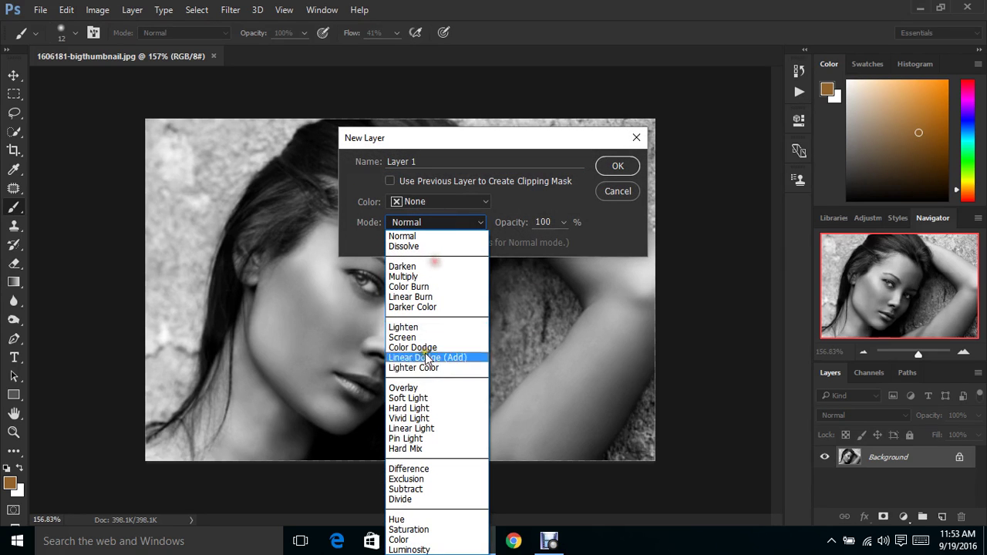
click(439, 398)
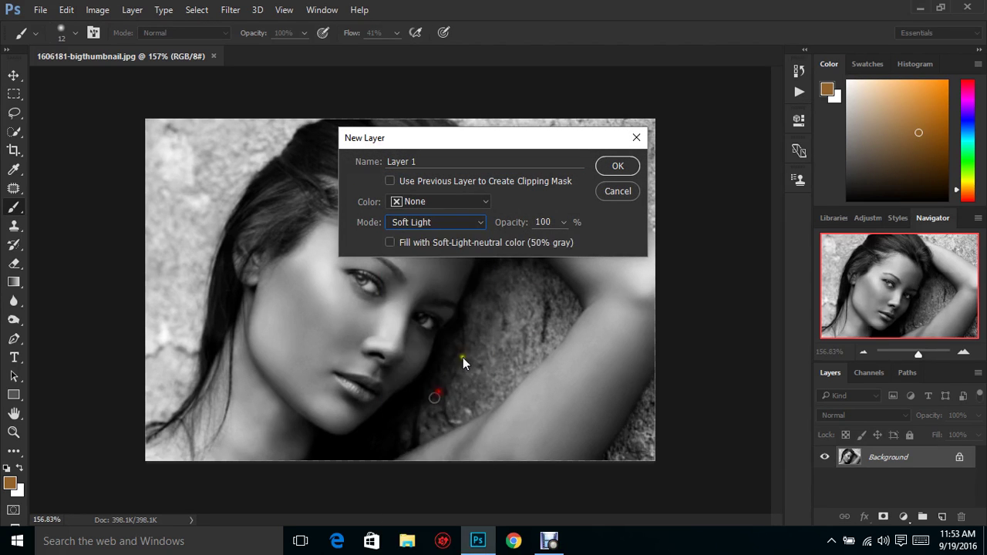
click(618, 168)
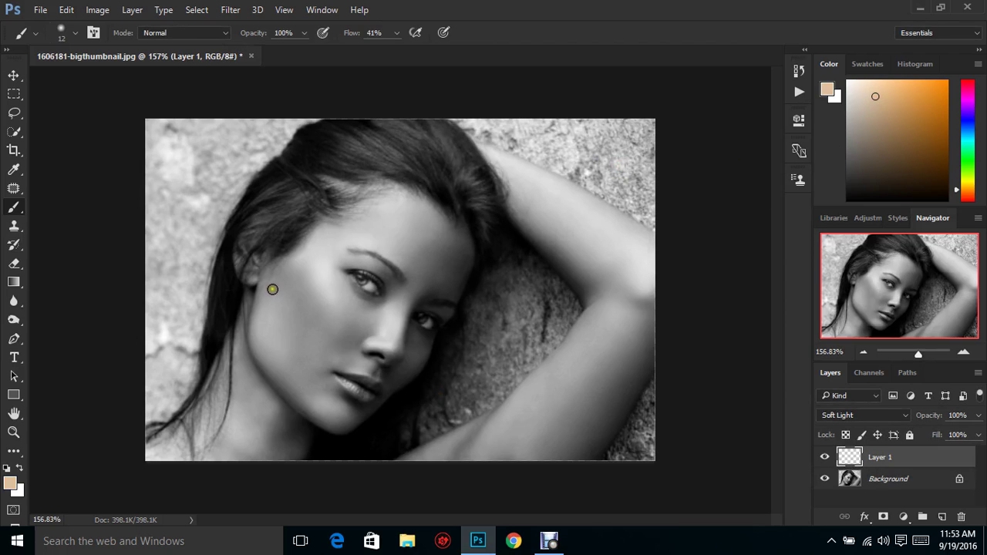
Brush a light peach skin tone over the woman's jaw, near cheek, nose and temple, raising the brush flow to 100%.
mouse_move(272, 288)
mouse_down()
mouse_move(267, 278)
mouse_move(280, 287)
mouse_move(280, 388)
mouse_move(302, 368)
mouse_move(313, 410)
mouse_move(331, 423)
mouse_move(349, 416)
mouse_up()
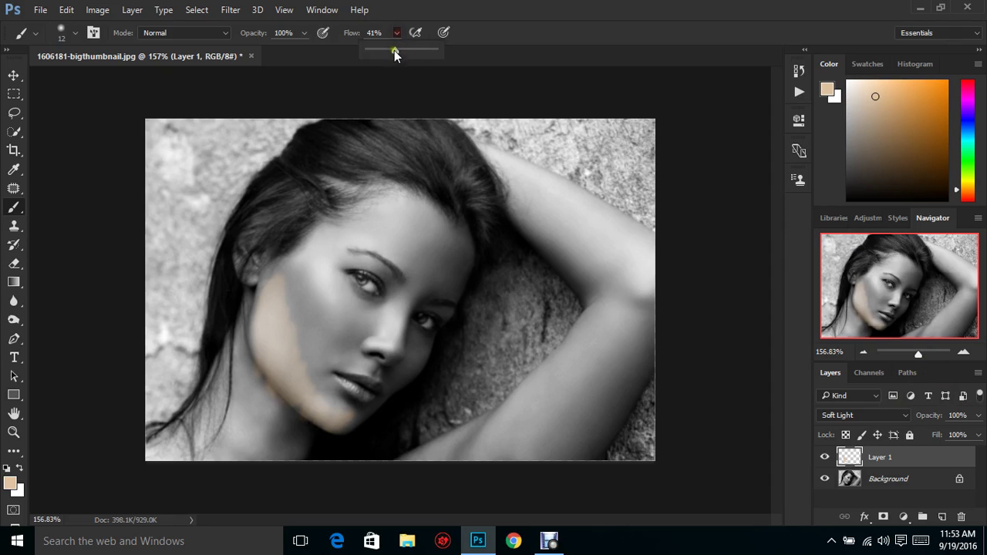
drag(395, 51, 438, 50)
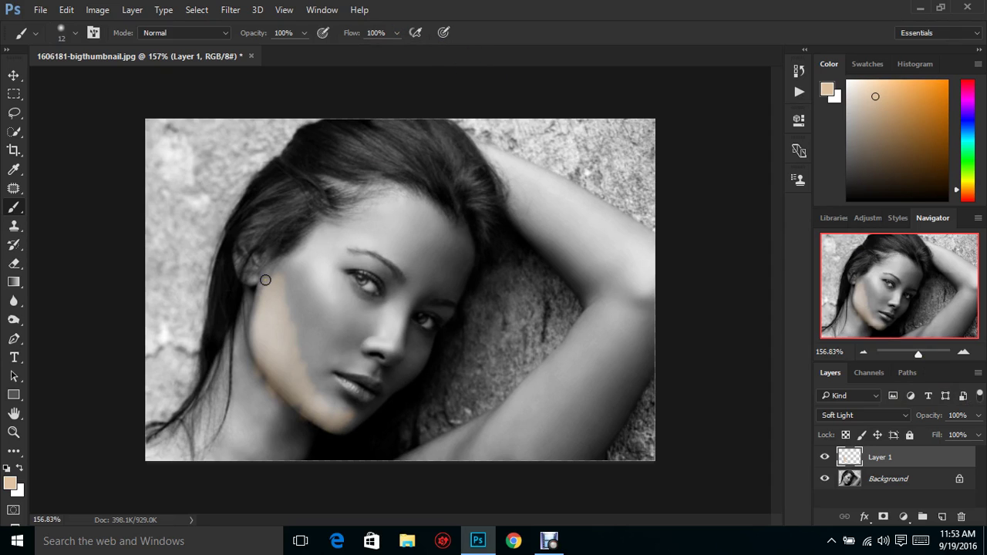
mouse_move(286, 320)
mouse_down()
mouse_move(274, 359)
mouse_move(287, 367)
mouse_move(302, 369)
mouse_move(332, 293)
mouse_move(330, 364)
mouse_move(367, 307)
mouse_move(358, 362)
mouse_move(394, 319)
mouse_move(390, 359)
mouse_move(420, 280)
mouse_move(377, 325)
mouse_move(346, 292)
mouse_move(362, 300)
mouse_move(338, 247)
mouse_move(387, 286)
mouse_move(350, 255)
mouse_move(371, 267)
mouse_move(396, 304)
mouse_move(378, 263)
mouse_move(403, 258)
mouse_up()
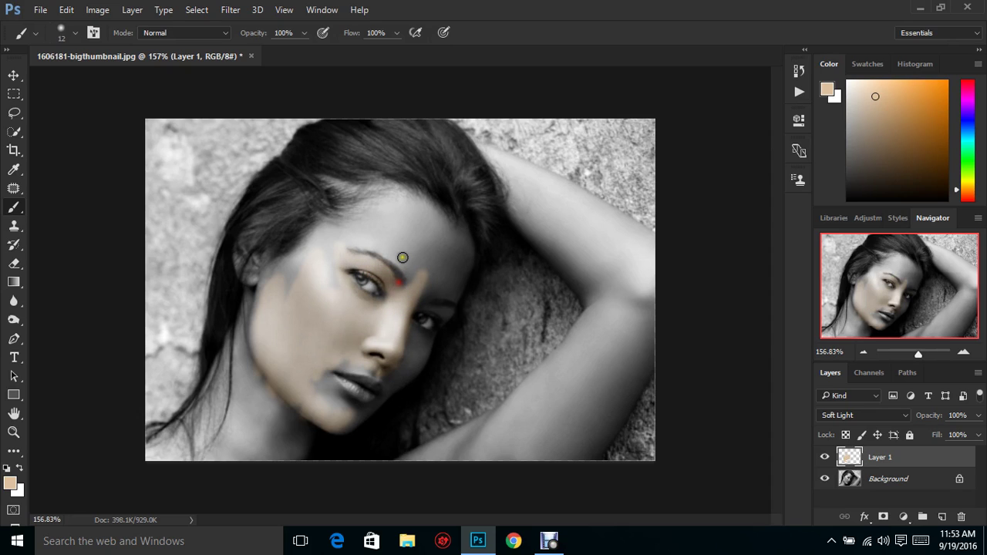
mouse_move(311, 232)
mouse_down()
mouse_move(295, 269)
mouse_move(275, 275)
mouse_move(267, 265)
mouse_up()
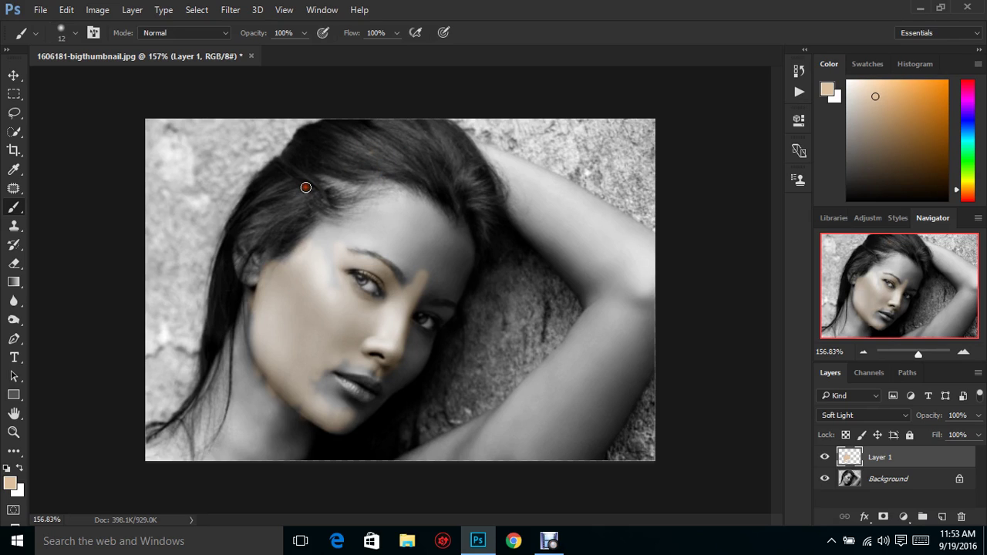
click(363, 152)
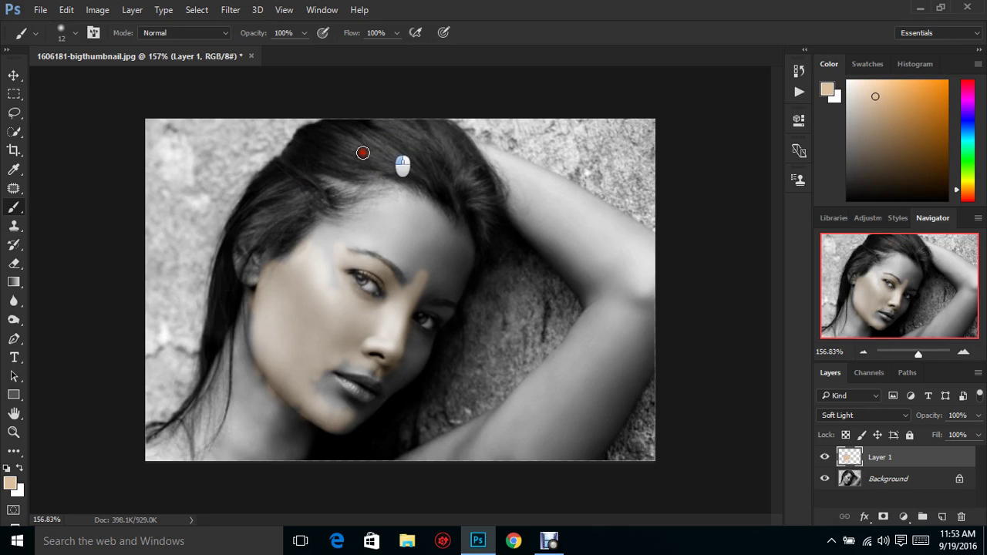
Paint the same peach tone over the forehead, the far side of the face and the chin around the lips.
mouse_move(314, 257)
mouse_down()
mouse_move(400, 224)
mouse_move(371, 251)
mouse_move(437, 240)
mouse_move(408, 264)
mouse_move(409, 278)
mouse_move(449, 273)
mouse_move(424, 286)
mouse_move(447, 286)
mouse_move(423, 296)
mouse_move(456, 296)
mouse_move(441, 293)
mouse_move(456, 295)
mouse_move(468, 235)
mouse_move(457, 282)
mouse_move(446, 264)
mouse_move(453, 248)
mouse_move(395, 199)
mouse_up()
mouse_move(456, 299)
mouse_down()
mouse_move(426, 312)
mouse_move(453, 314)
mouse_up()
mouse_move(411, 342)
mouse_down()
mouse_move(394, 380)
mouse_move(393, 359)
mouse_move(393, 378)
mouse_move(329, 371)
mouse_up()
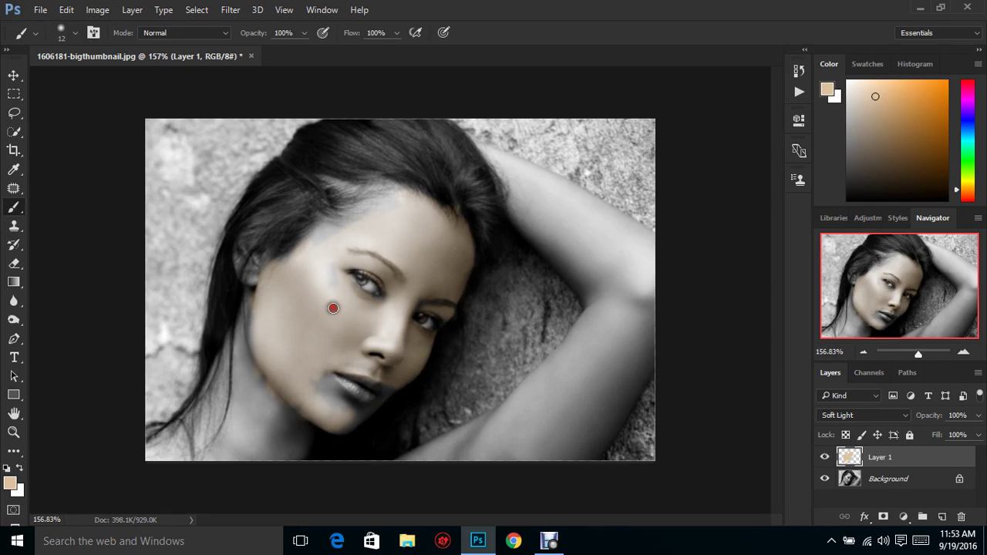
mouse_move(333, 309)
mouse_down()
mouse_move(313, 241)
mouse_move(376, 212)
mouse_up()
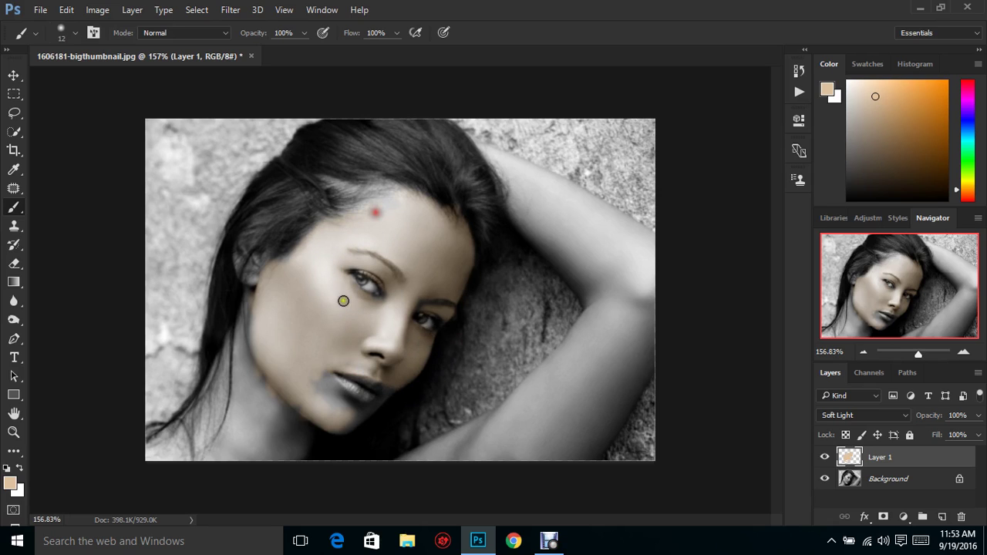
mouse_move(330, 374)
mouse_down()
mouse_move(353, 416)
mouse_move(304, 413)
mouse_move(341, 429)
mouse_move(328, 422)
mouse_move(350, 426)
mouse_move(360, 417)
mouse_move(353, 405)
mouse_move(390, 383)
mouse_move(364, 411)
mouse_move(395, 381)
mouse_move(366, 406)
mouse_up()
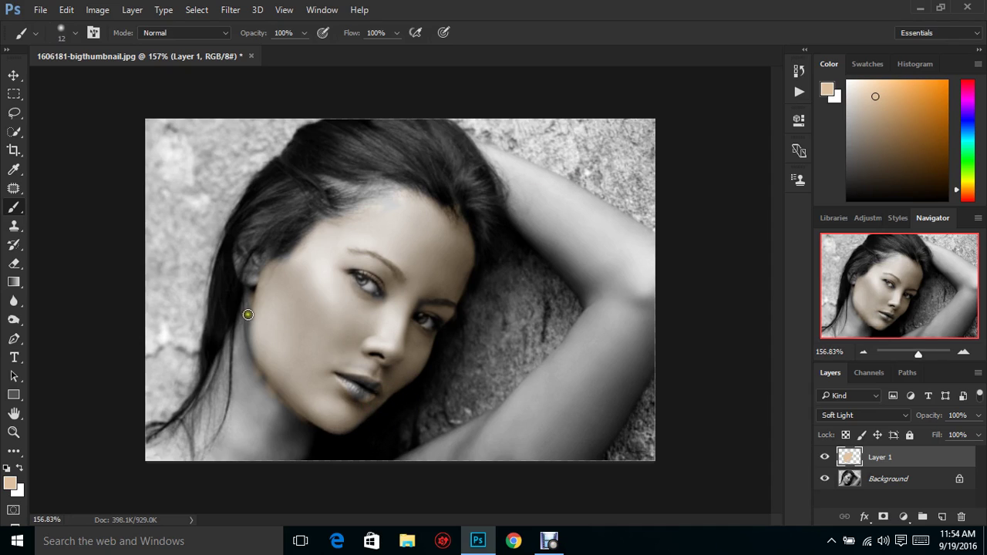
Extend the peach skin tone over the neck, shoulder and the whole raised arm.
mouse_move(246, 307)
mouse_down()
mouse_move(205, 409)
mouse_move(158, 451)
mouse_move(203, 419)
mouse_move(213, 434)
mouse_move(249, 332)
mouse_move(256, 466)
mouse_move(285, 403)
mouse_move(305, 411)
mouse_move(296, 464)
mouse_up()
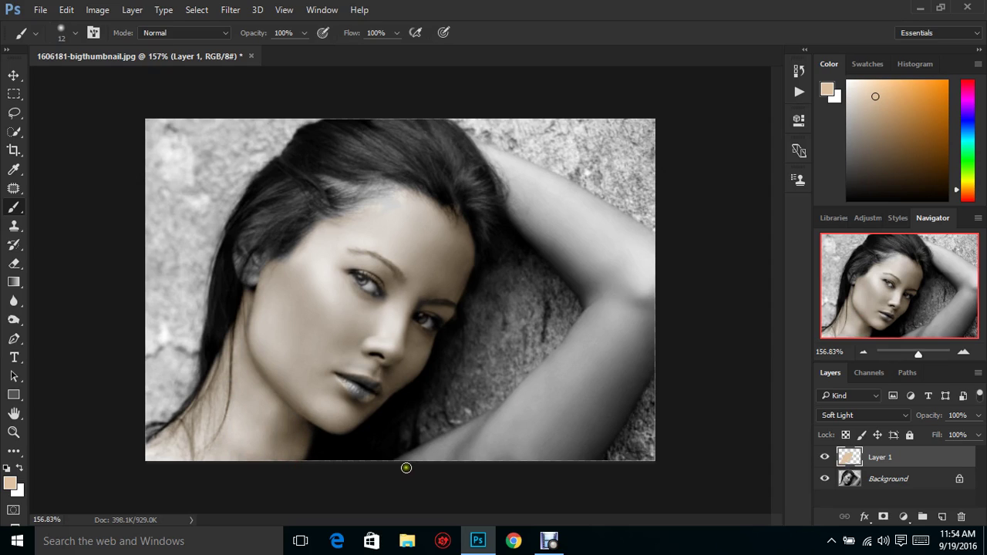
mouse_move(432, 450)
mouse_down()
mouse_move(492, 424)
mouse_move(422, 458)
mouse_move(490, 429)
mouse_move(483, 449)
mouse_move(446, 474)
mouse_move(564, 430)
mouse_move(519, 462)
mouse_move(575, 439)
mouse_move(563, 474)
mouse_move(594, 433)
mouse_move(594, 454)
mouse_move(620, 410)
mouse_move(621, 420)
mouse_move(594, 443)
mouse_move(619, 392)
mouse_move(558, 457)
mouse_move(600, 392)
mouse_up()
key(ctrl+z)
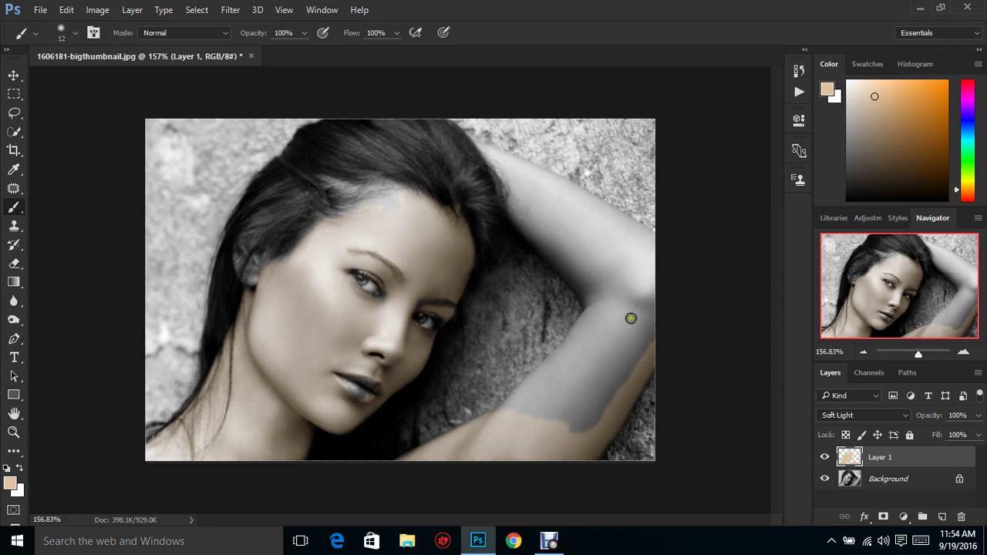
mouse_move(519, 407)
mouse_down()
mouse_move(583, 356)
mouse_move(498, 429)
mouse_move(507, 438)
mouse_move(579, 380)
mouse_move(541, 445)
mouse_move(618, 398)
mouse_move(588, 412)
mouse_move(643, 318)
mouse_move(644, 359)
mouse_move(655, 330)
mouse_move(631, 273)
mouse_move(644, 279)
mouse_move(637, 318)
mouse_move(604, 363)
mouse_move(613, 312)
mouse_move(604, 304)
mouse_move(577, 334)
mouse_up()
mouse_move(507, 205)
mouse_down()
mouse_move(550, 234)
mouse_move(508, 214)
mouse_move(571, 270)
mouse_move(587, 311)
mouse_move(589, 281)
mouse_move(610, 250)
mouse_move(612, 283)
mouse_move(638, 234)
mouse_move(611, 231)
mouse_move(606, 218)
mouse_move(548, 217)
mouse_move(595, 204)
mouse_move(591, 214)
mouse_move(591, 201)
mouse_move(483, 151)
mouse_move(512, 189)
mouse_move(533, 181)
mouse_move(585, 267)
mouse_move(593, 233)
mouse_move(594, 250)
mouse_move(579, 263)
mouse_move(560, 251)
mouse_move(531, 196)
mouse_move(544, 186)
mouse_move(582, 208)
mouse_move(535, 193)
mouse_up()
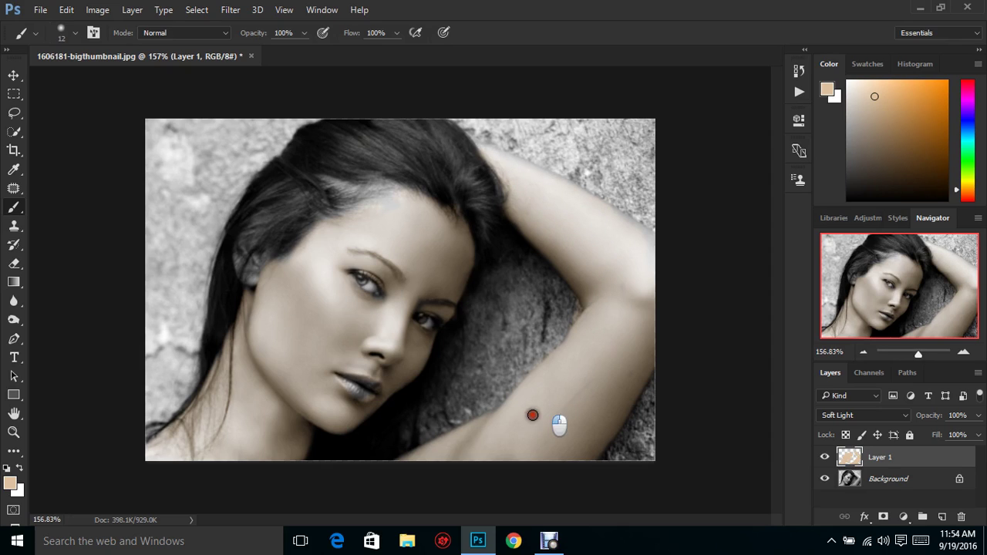
Touch up the missed patches of skin tone on the lower arm, hairline and elbow.
drag(558, 425, 503, 438)
mouse_move(375, 191)
mouse_down()
mouse_move(377, 205)
mouse_move(330, 223)
mouse_up()
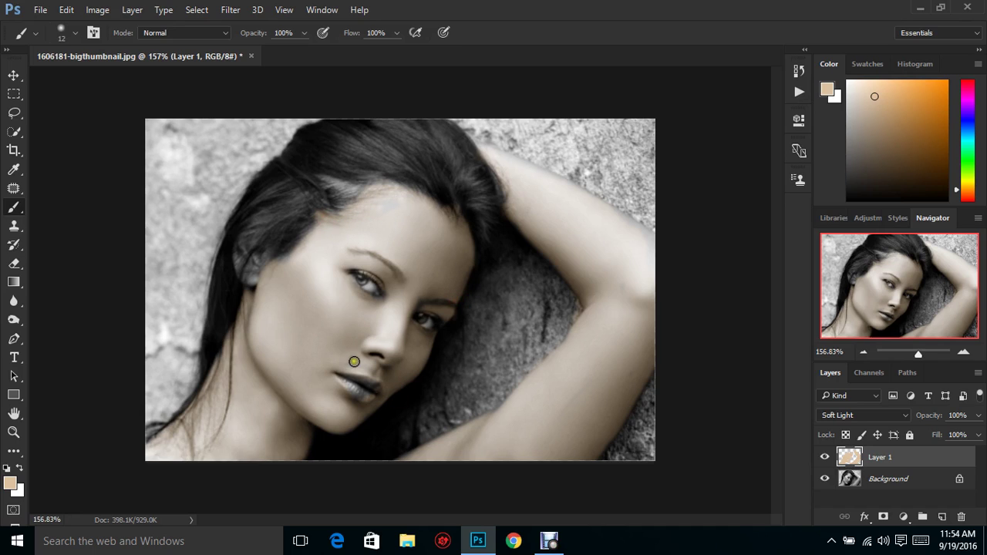
mouse_move(557, 418)
mouse_down()
mouse_move(549, 434)
mouse_move(571, 406)
mouse_up()
drag(617, 292, 616, 288)
mouse_move(643, 236)
mouse_down()
mouse_move(620, 218)
mouse_move(662, 240)
mouse_up()
Adjust the painted layer's Hue/Saturation to a saturation of +6 and a lightness of about -34.
key(ctrl+u)
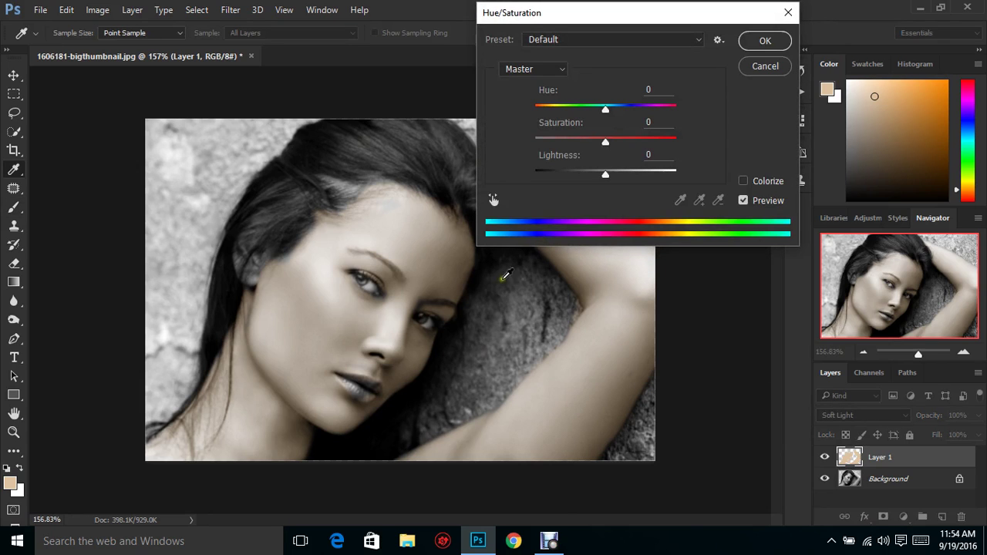
drag(605, 180, 589, 182)
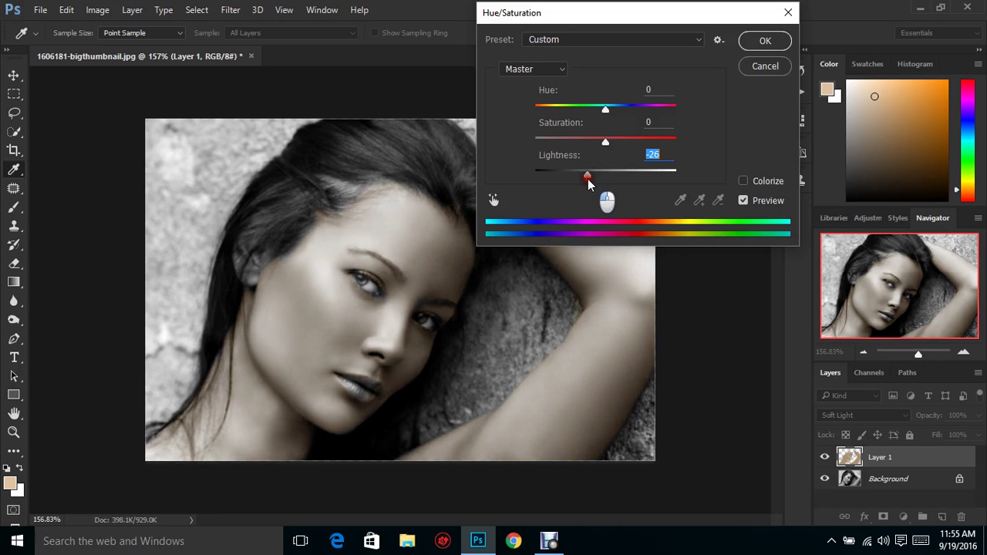
drag(587, 181, 621, 182)
drag(605, 144, 586, 179)
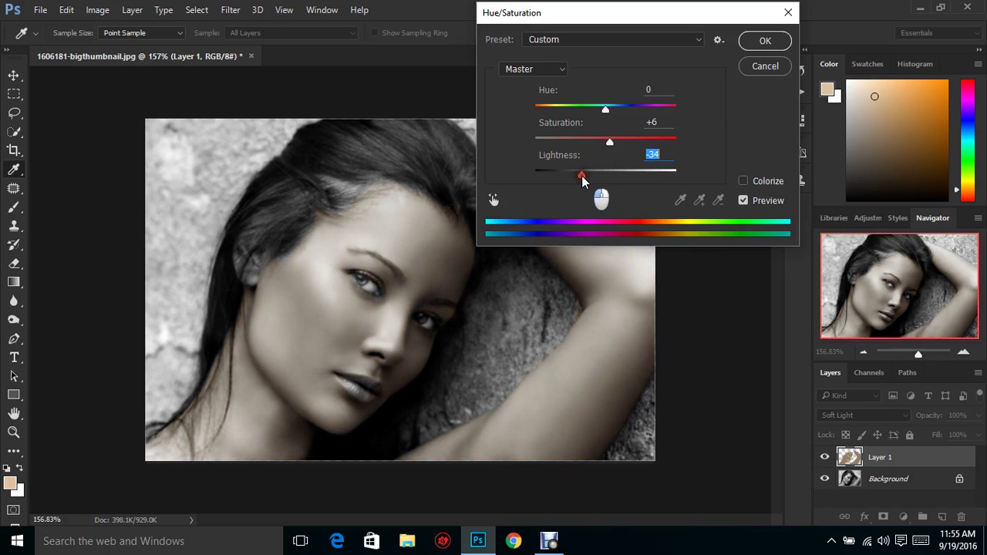
click(746, 43)
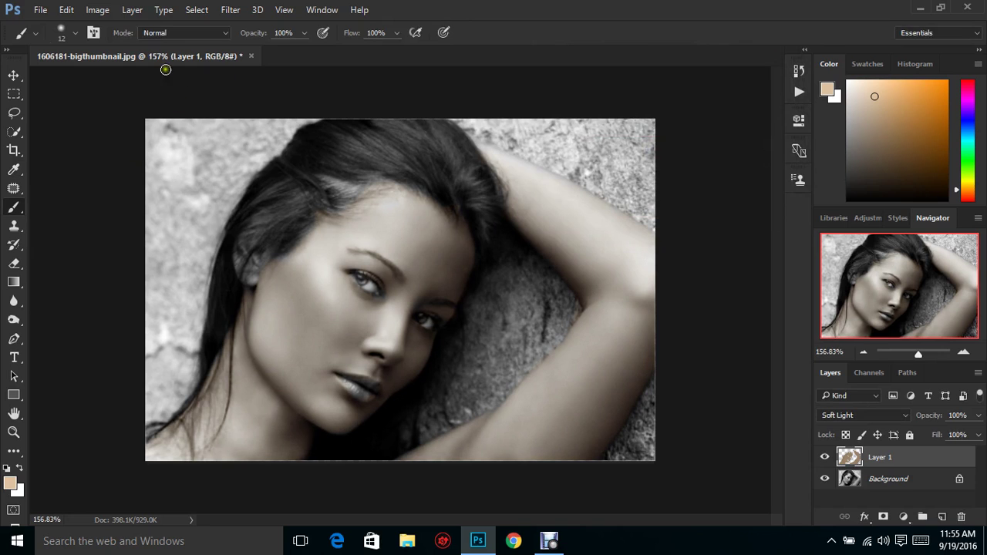
Close the portrait without saving and open $_57 (32).JPG from the Teach me to color folder in Downloads.
click(255, 57)
click(496, 214)
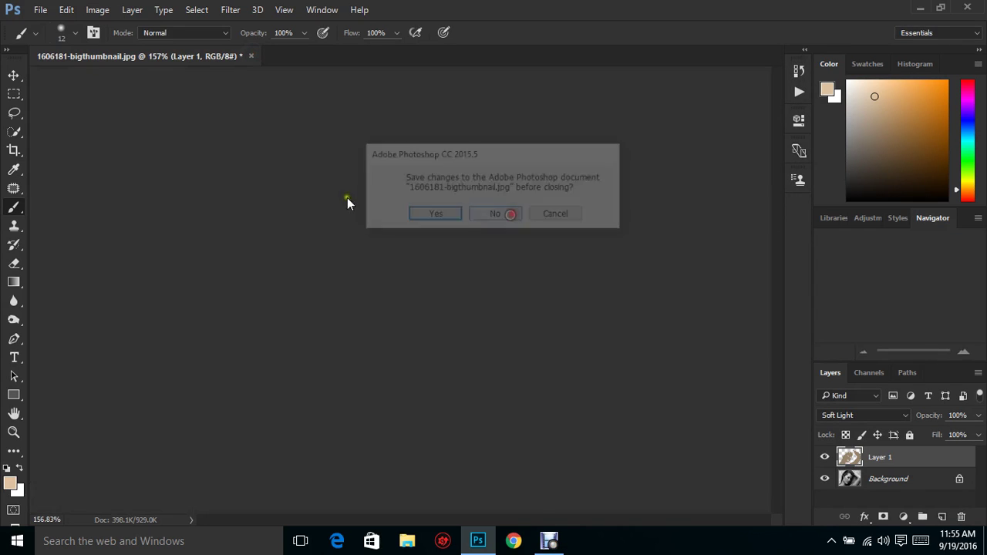
click(40, 9)
click(46, 39)
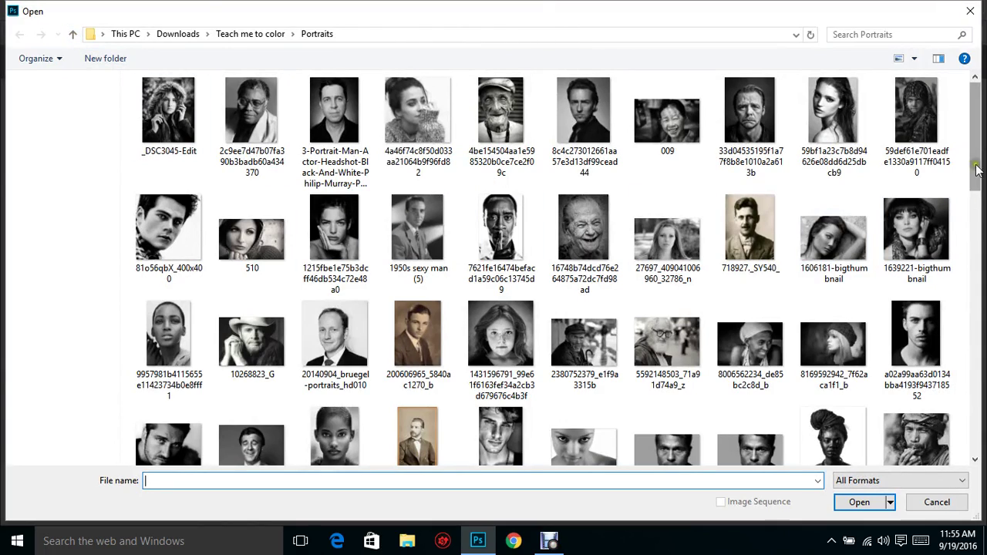
drag(976, 160, 955, 404)
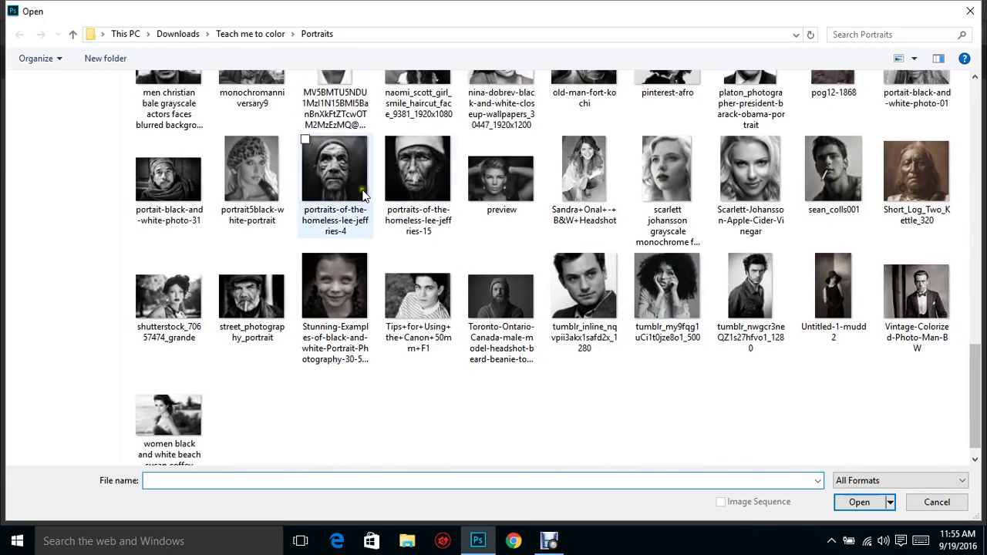
click(72, 34)
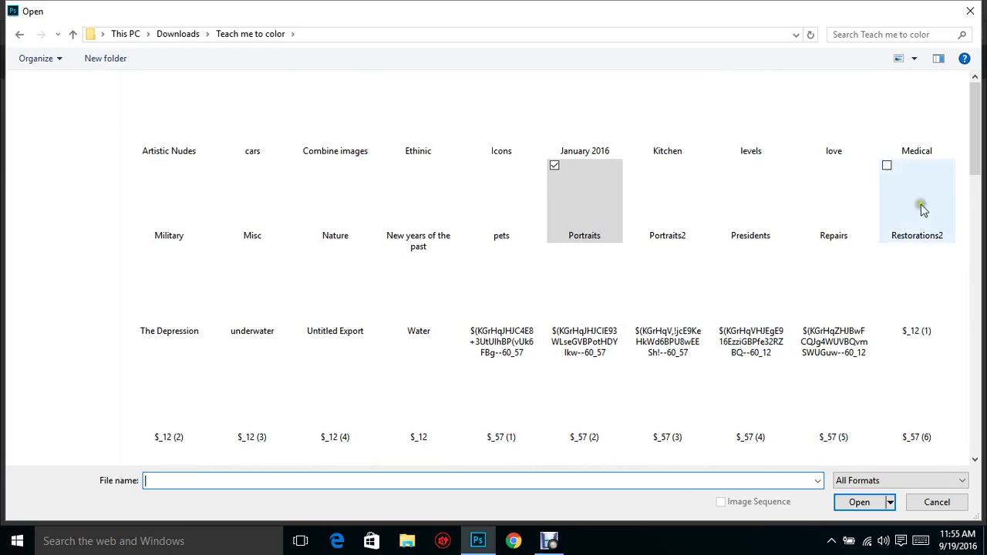
mouse_move(977, 148)
mouse_down()
mouse_move(975, 222)
mouse_move(975, 150)
mouse_up()
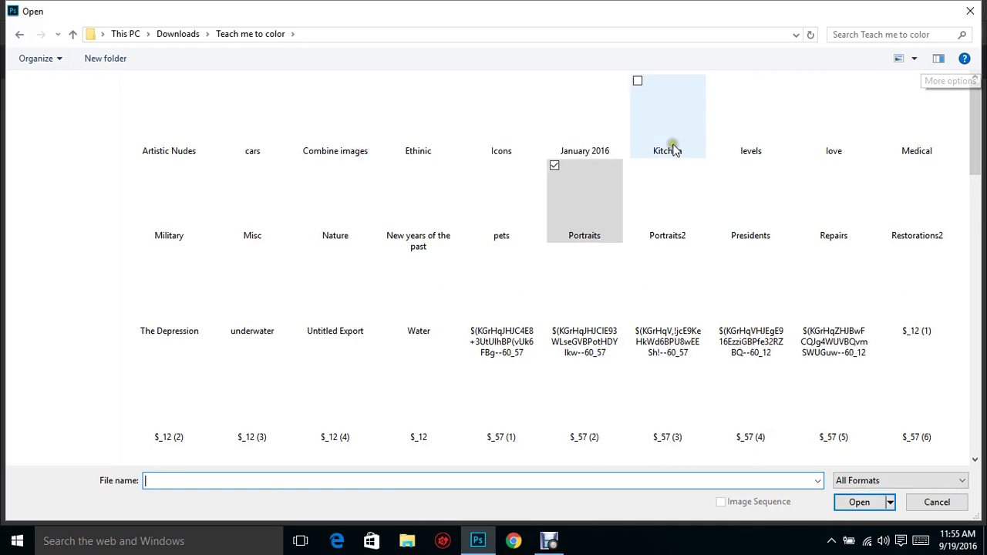
click(174, 34)
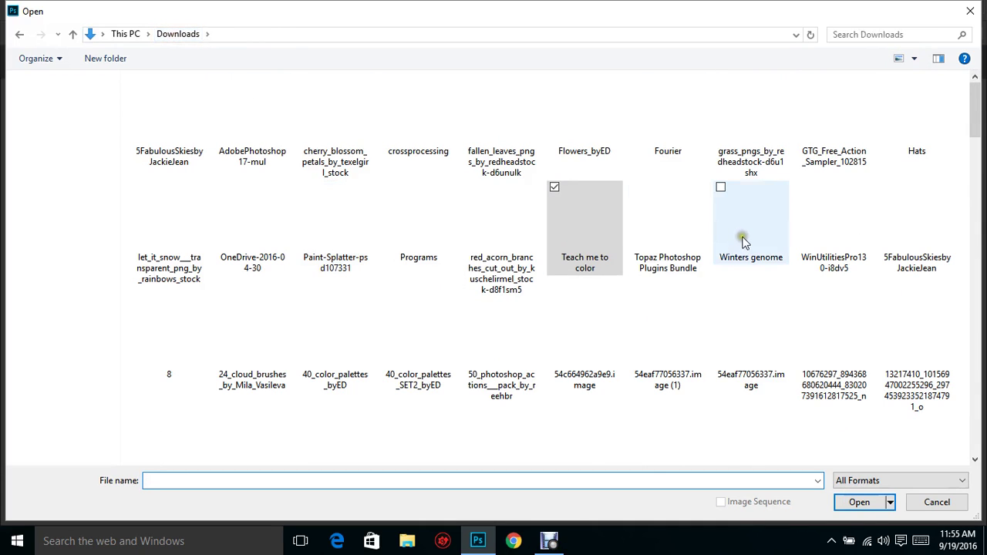
click(587, 233)
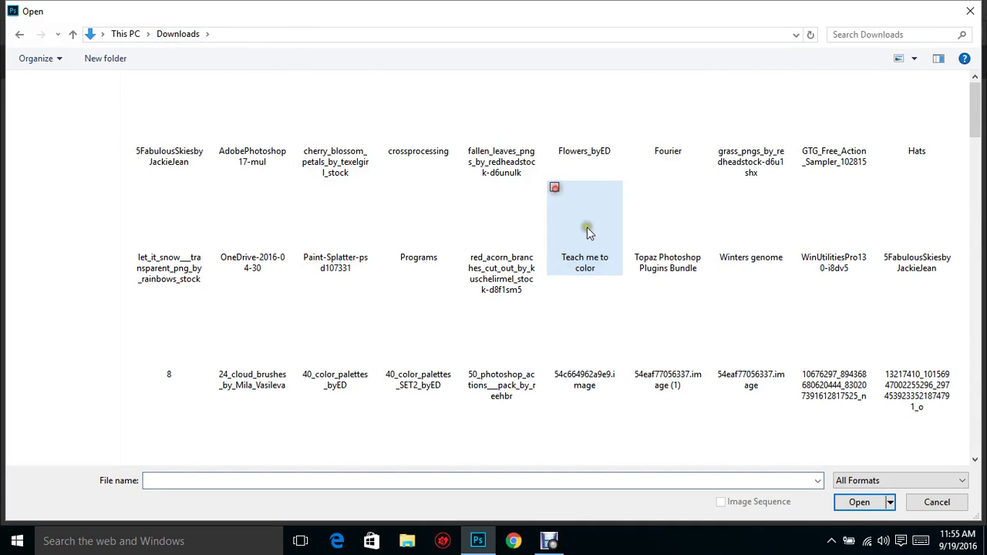
double_click(588, 229)
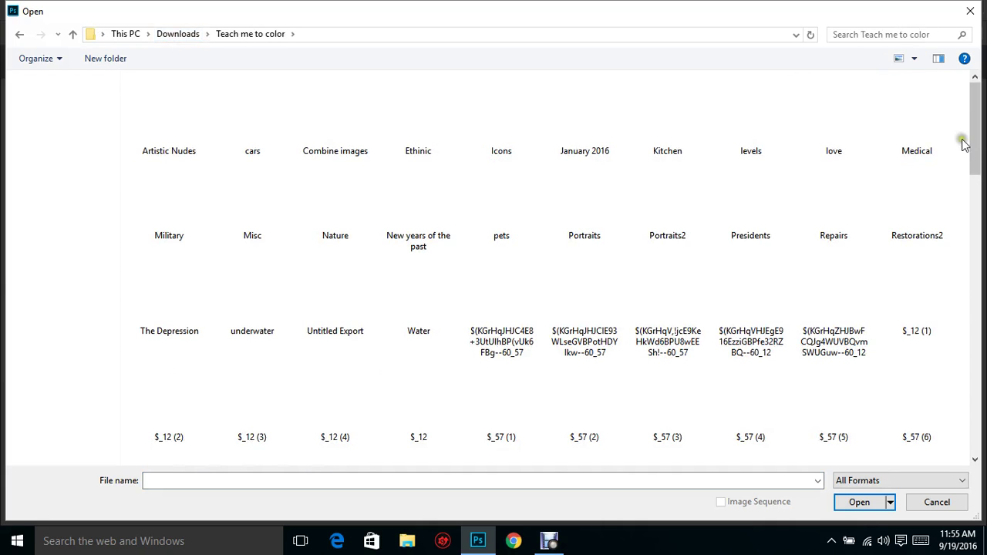
drag(978, 144, 972, 242)
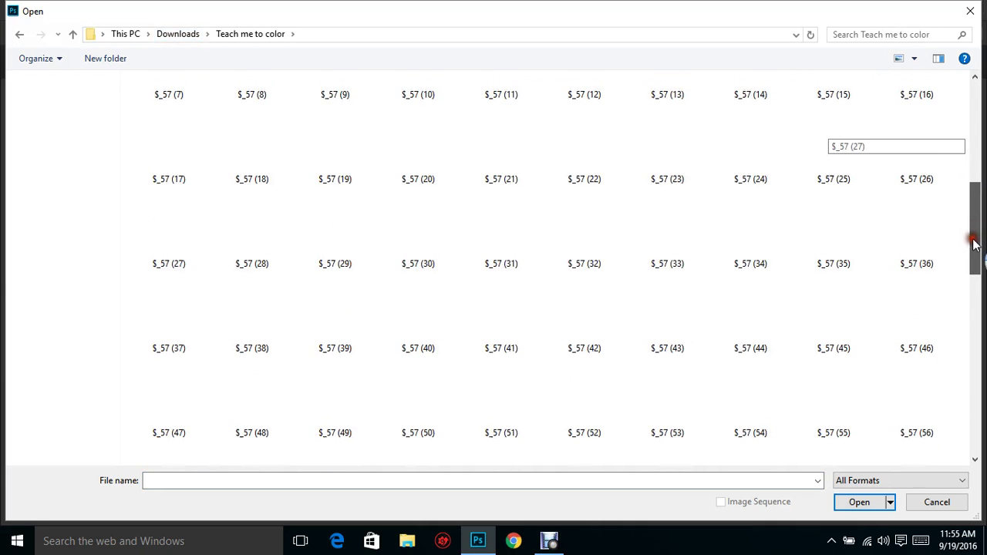
double_click(575, 237)
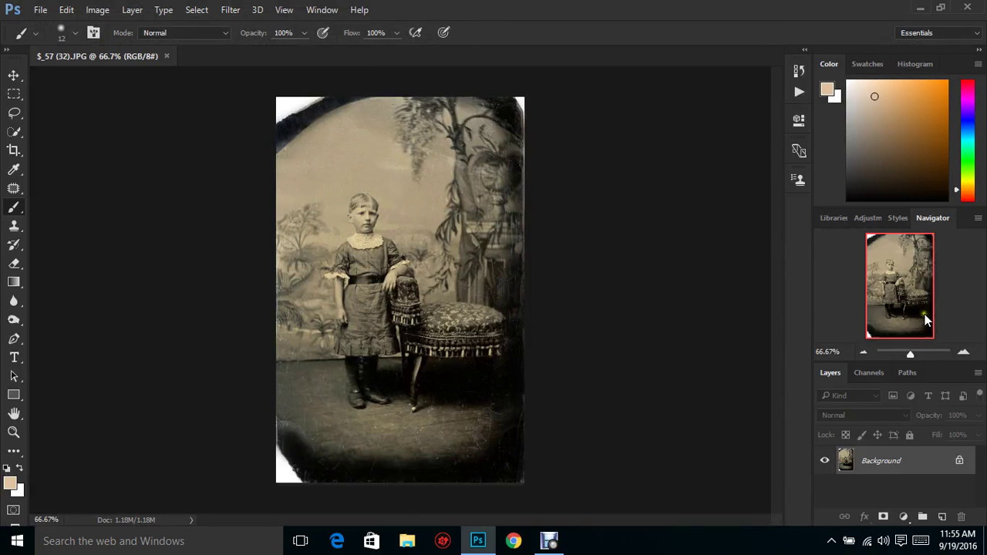
Set the foreground color to a pale pinkish skin tone for the child's face.
click(945, 352)
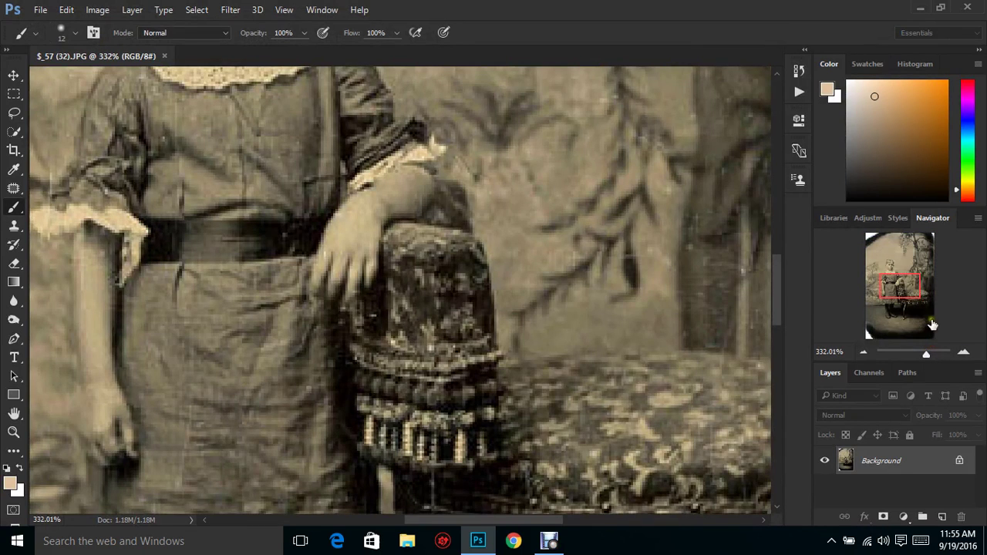
drag(902, 286, 898, 266)
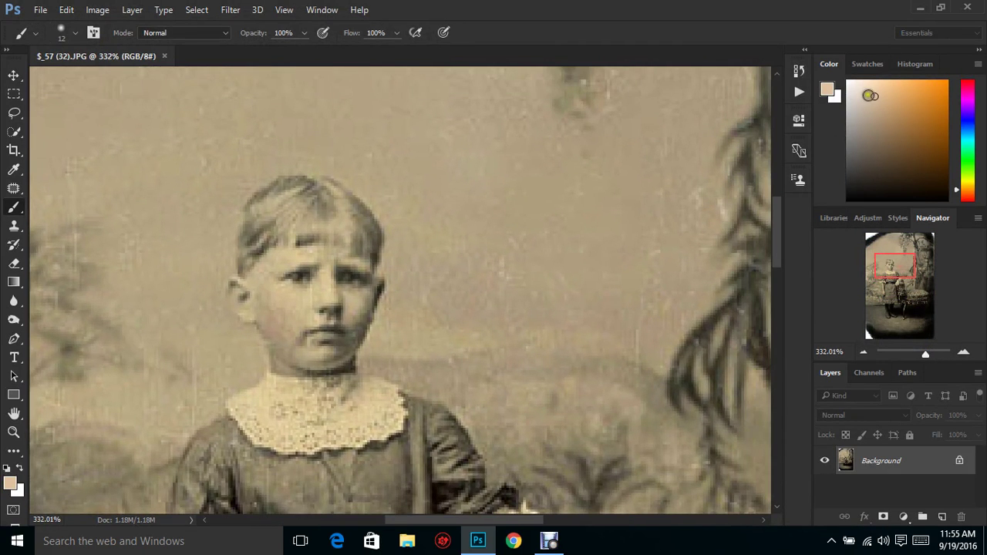
click(964, 197)
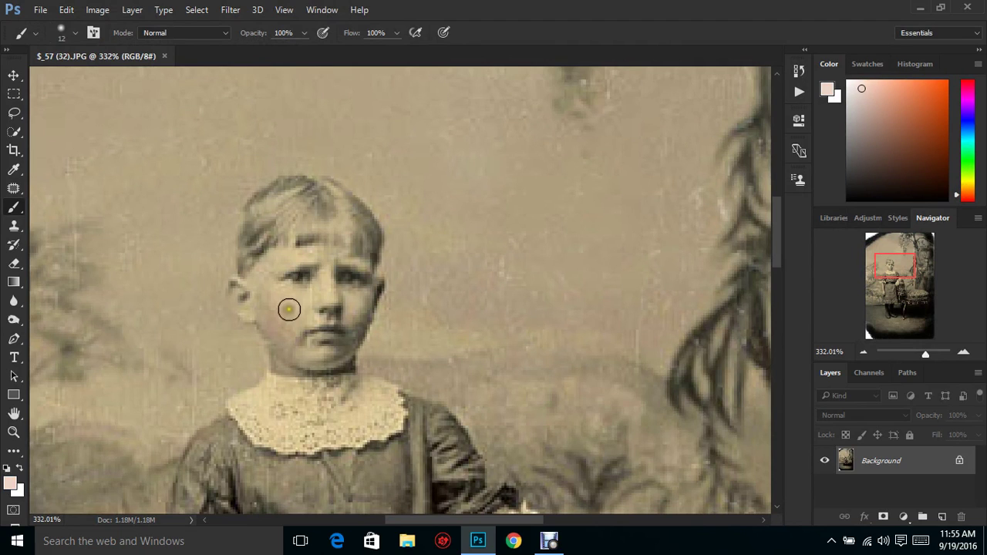
Try painting the pale pink over the child's cheek on the Background layer, and undo the stroke.
mouse_move(258, 273)
mouse_down()
mouse_move(265, 306)
mouse_move(282, 293)
mouse_move(307, 309)
mouse_up()
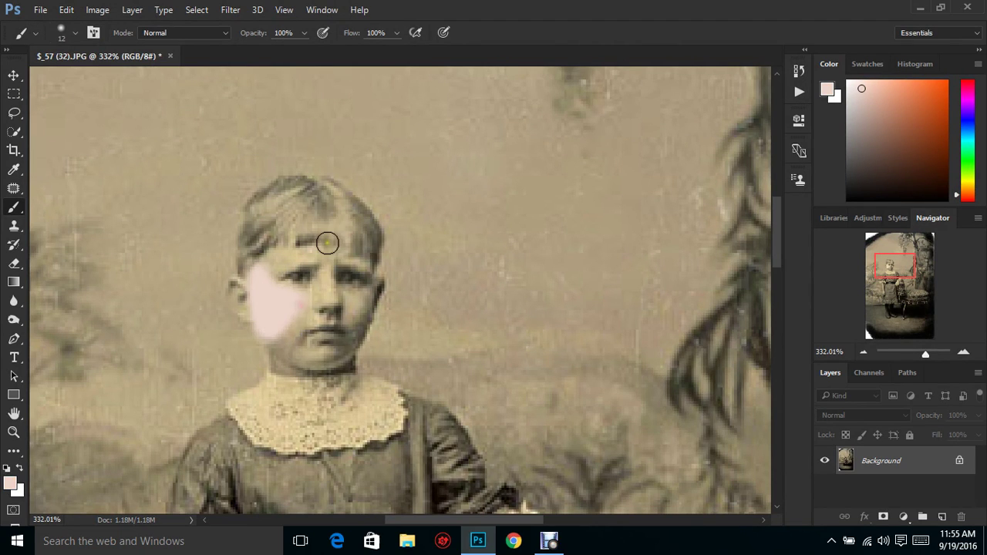
key(ctrl+z)
Add a new layer above the child's portrait with its blend mode set to Soft Light.
key(ctrl+shift+n)
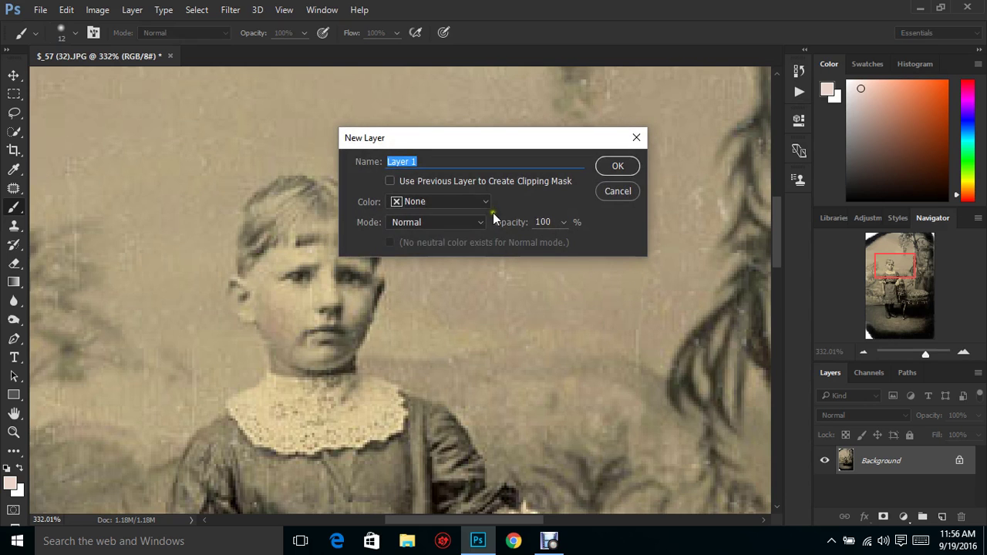
click(474, 223)
click(458, 398)
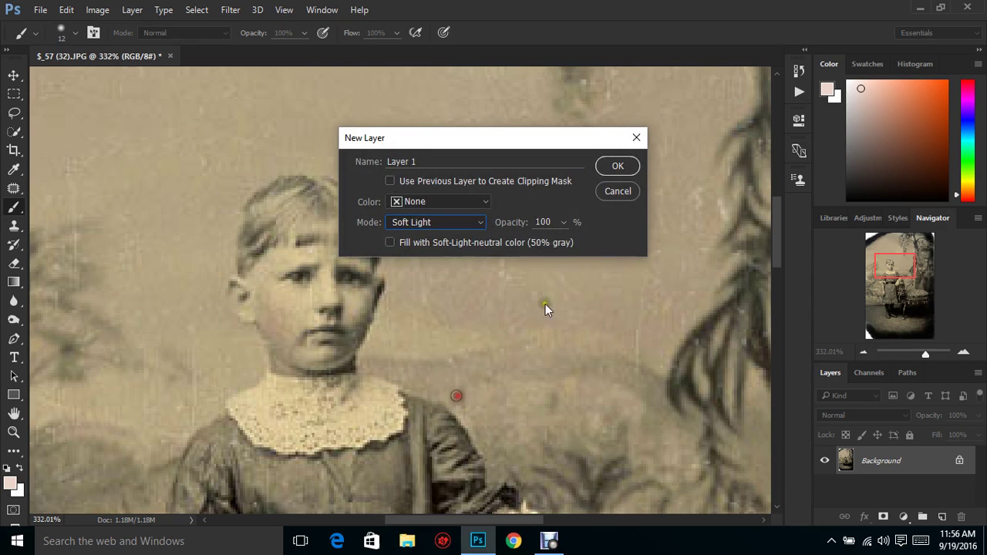
click(620, 168)
Paint the pale pink skin tone over the child's face and ears on the Soft Light layer with a soft 7 px brush.
right_click(408, 248)
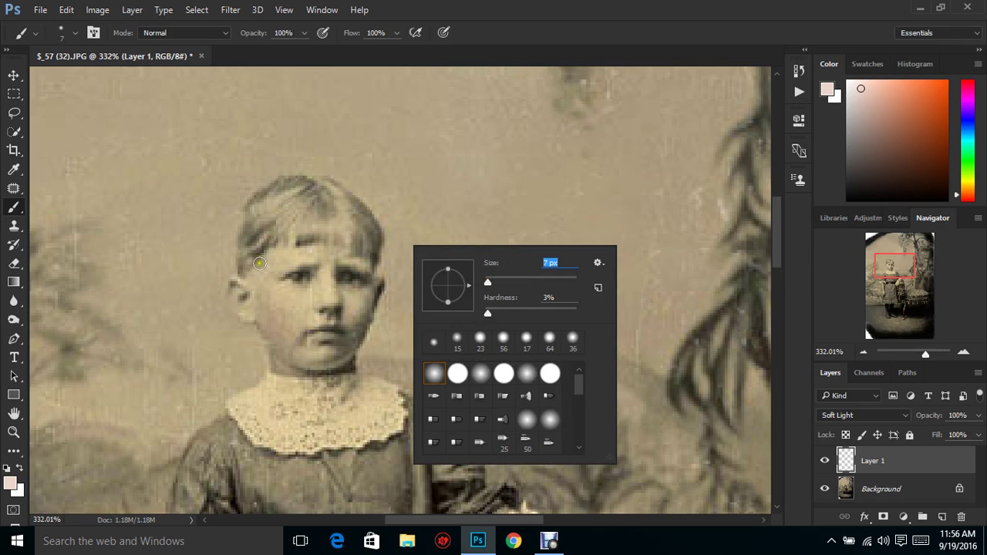
key(Return)
mouse_move(256, 284)
mouse_down()
mouse_move(286, 356)
mouse_move(276, 364)
mouse_move(344, 364)
mouse_move(352, 342)
mouse_move(306, 325)
mouse_up()
mouse_move(324, 319)
mouse_down()
mouse_move(361, 322)
mouse_move(377, 286)
mouse_move(354, 304)
mouse_move(356, 291)
mouse_move(343, 291)
mouse_move(329, 268)
mouse_move(364, 267)
mouse_move(325, 319)
mouse_move(309, 320)
mouse_move(304, 294)
mouse_move(320, 279)
mouse_move(287, 291)
mouse_move(278, 279)
mouse_move(279, 319)
mouse_move(261, 294)
mouse_move(274, 261)
mouse_move(331, 261)
mouse_move(276, 268)
mouse_move(256, 296)
mouse_move(233, 296)
mouse_move(263, 316)
mouse_up()
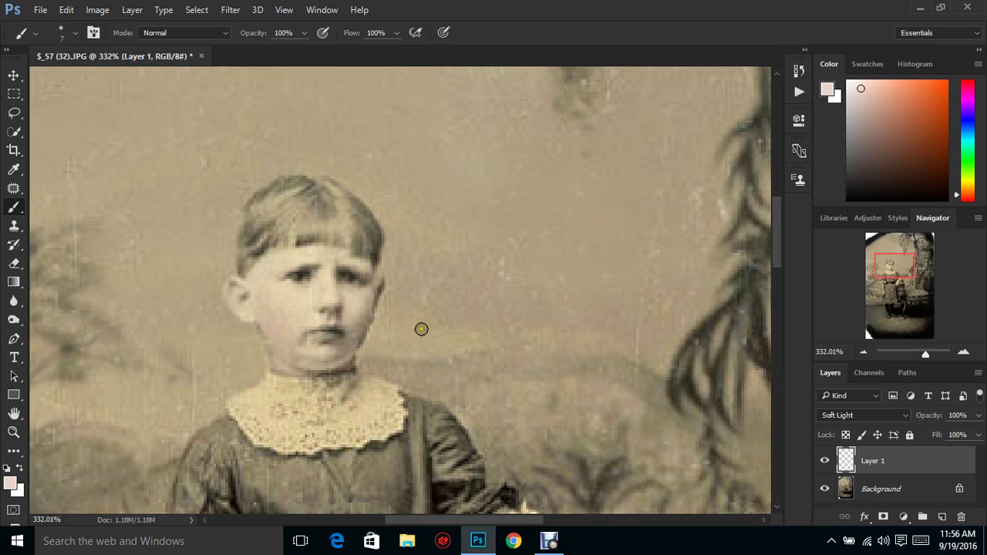
drag(341, 365, 381, 279)
Paint the same pale pink over the child's hands and both bare forearms on the Soft Light layer.
click(778, 264)
drag(779, 221, 774, 295)
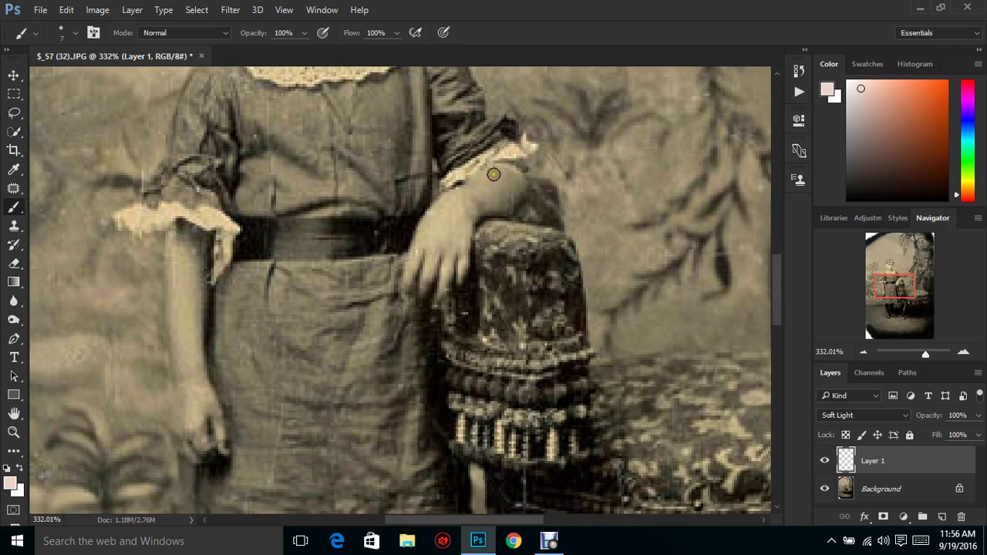
mouse_move(493, 175)
mouse_down()
mouse_move(502, 177)
mouse_move(479, 211)
mouse_move(502, 211)
mouse_move(513, 179)
mouse_move(494, 185)
mouse_move(454, 236)
mouse_move(453, 270)
mouse_move(451, 260)
mouse_move(418, 283)
mouse_move(432, 240)
mouse_move(409, 282)
mouse_move(425, 227)
mouse_move(444, 219)
mouse_up()
mouse_move(164, 258)
mouse_down()
mouse_move(182, 283)
mouse_move(192, 249)
mouse_move(204, 252)
mouse_move(192, 343)
mouse_move(179, 344)
mouse_move(197, 461)
mouse_move(195, 444)
mouse_move(208, 452)
mouse_move(199, 390)
mouse_move(218, 449)
mouse_move(194, 360)
mouse_move(206, 411)
mouse_up()
Adjust the painted skin layer's Hue/Saturation to a hue of +4, a saturation of +100 and a lightness of about -23.
drag(776, 291, 797, 255)
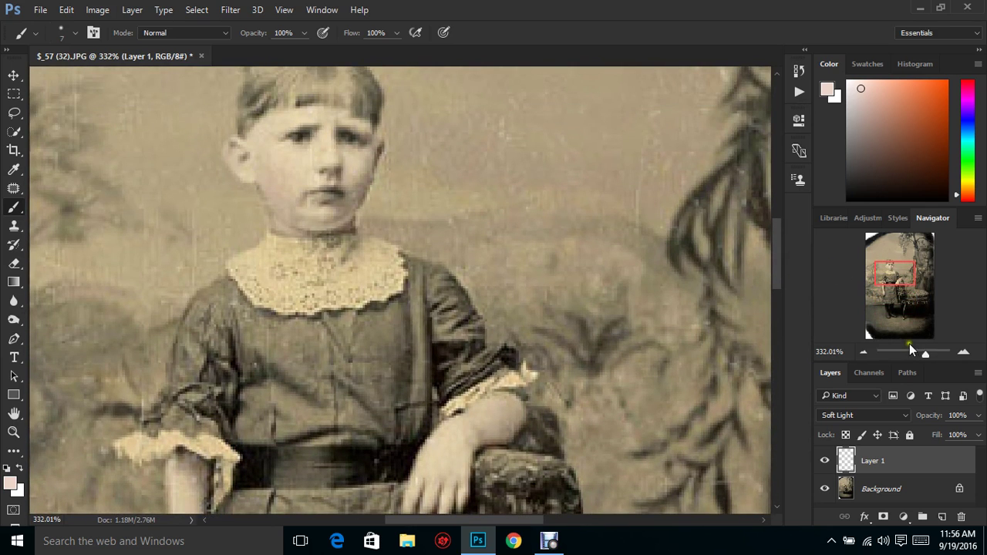
drag(924, 356, 921, 356)
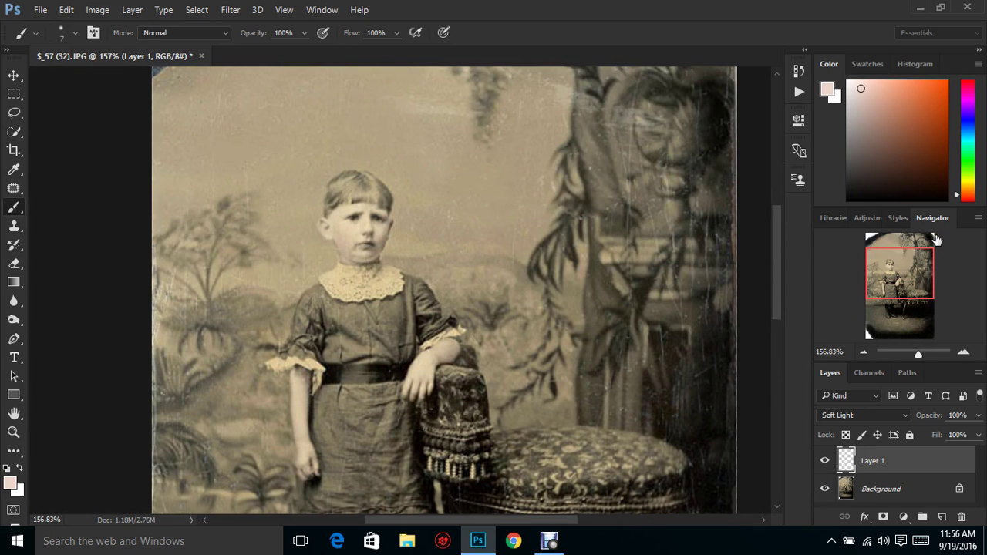
key(ctrl+u)
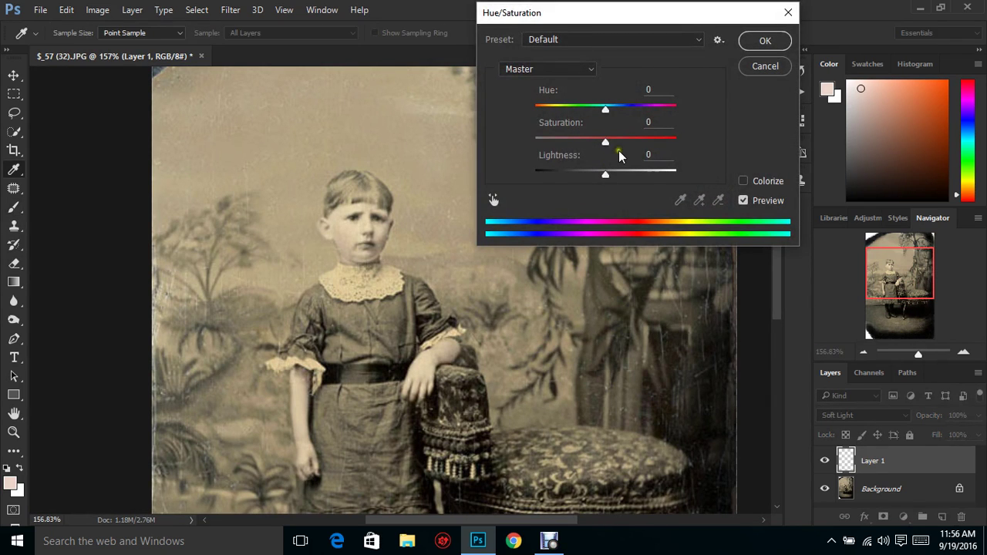
click(761, 73)
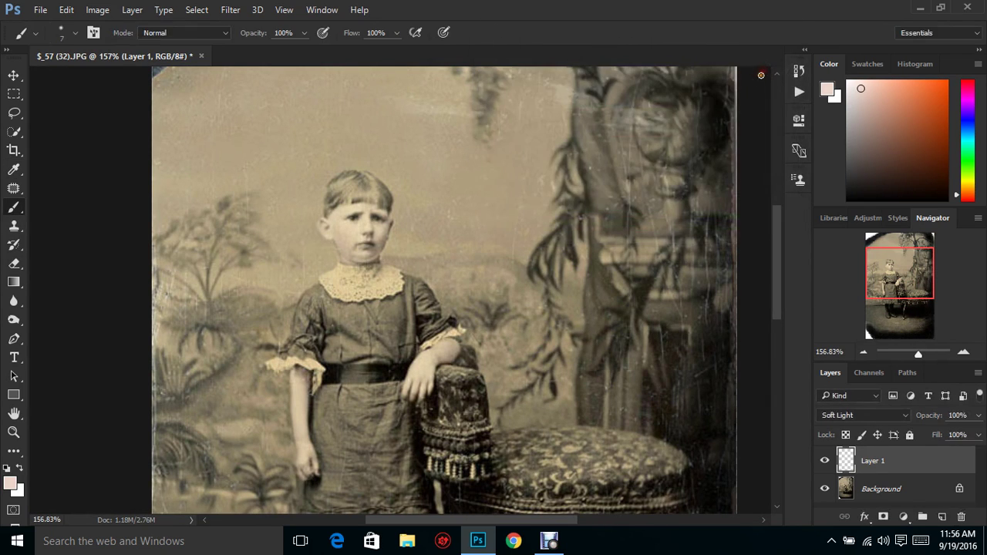
key(ctrl+u)
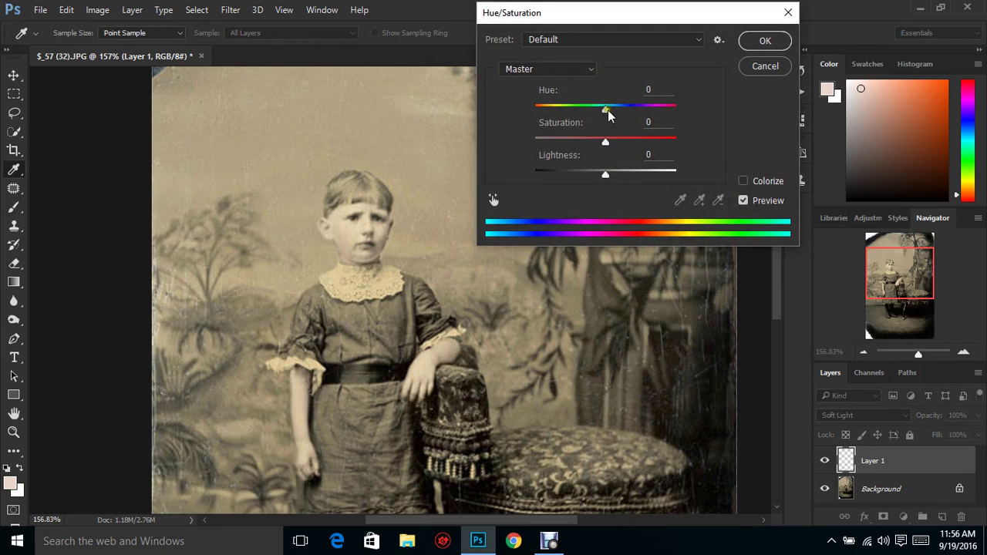
drag(609, 113, 680, 145)
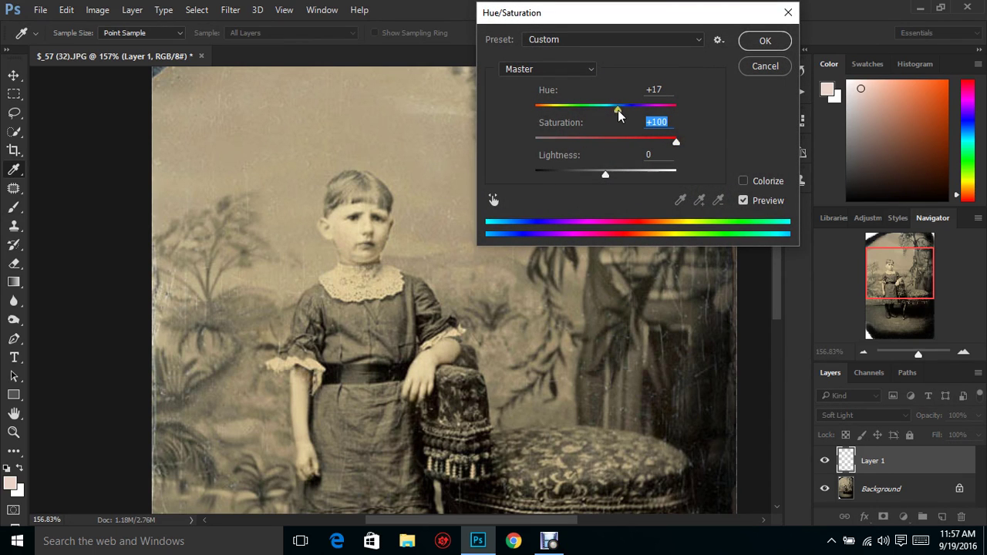
mouse_move(618, 113)
mouse_down()
mouse_move(598, 109)
mouse_move(609, 115)
mouse_up()
drag(603, 174, 590, 180)
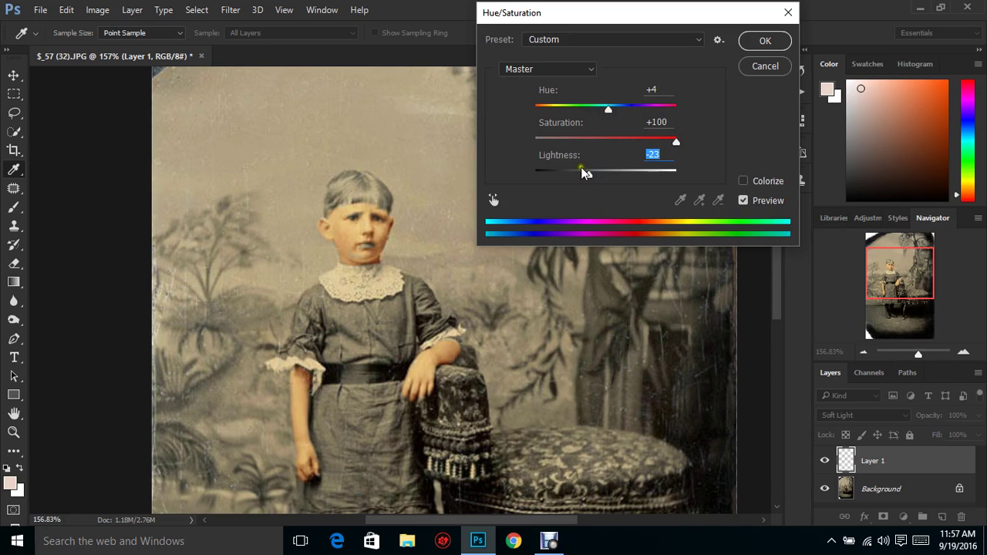
Lower the skin layer's saturation to +12 and its lightness to -45, and apply the Hue/Saturation adjustment.
click(626, 144)
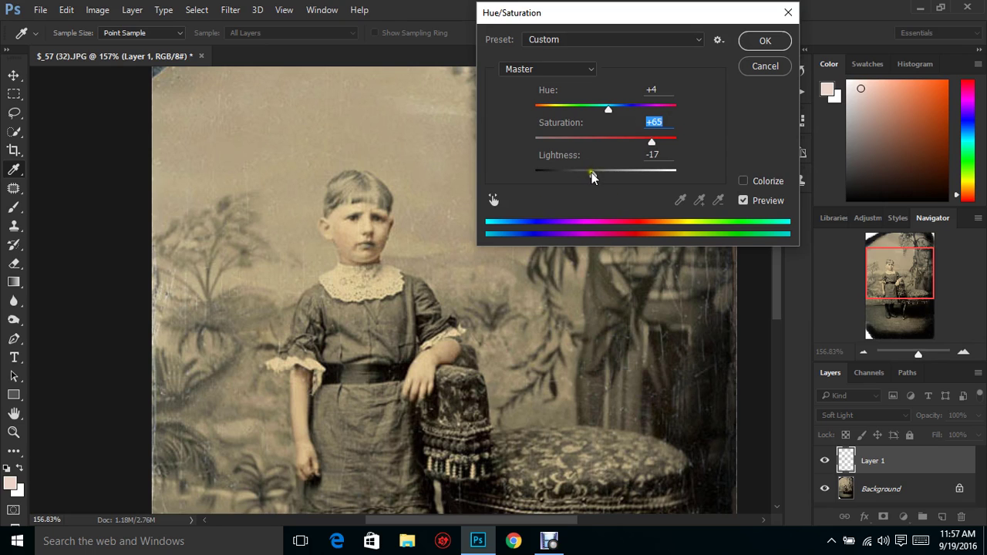
drag(592, 177, 588, 177)
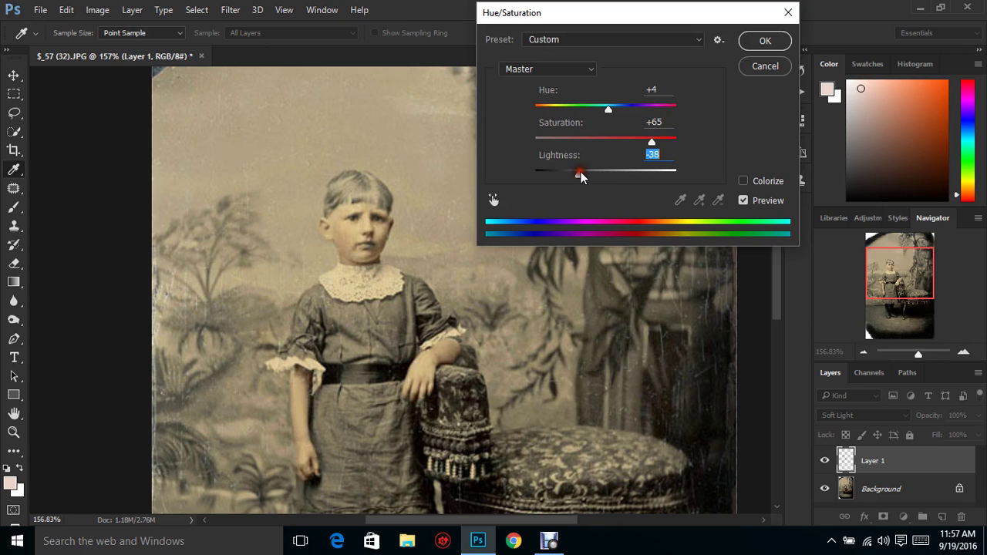
drag(588, 176, 577, 177)
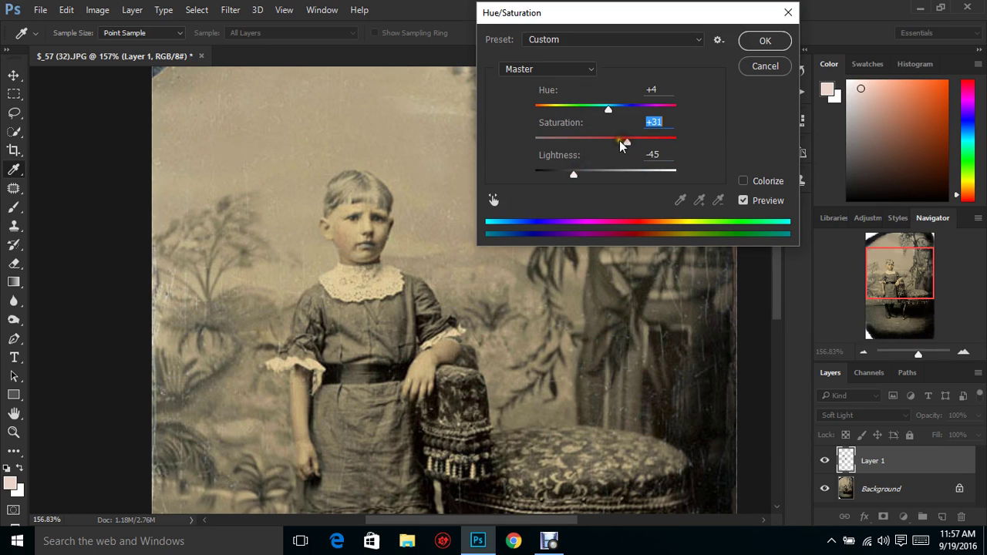
drag(623, 146, 613, 149)
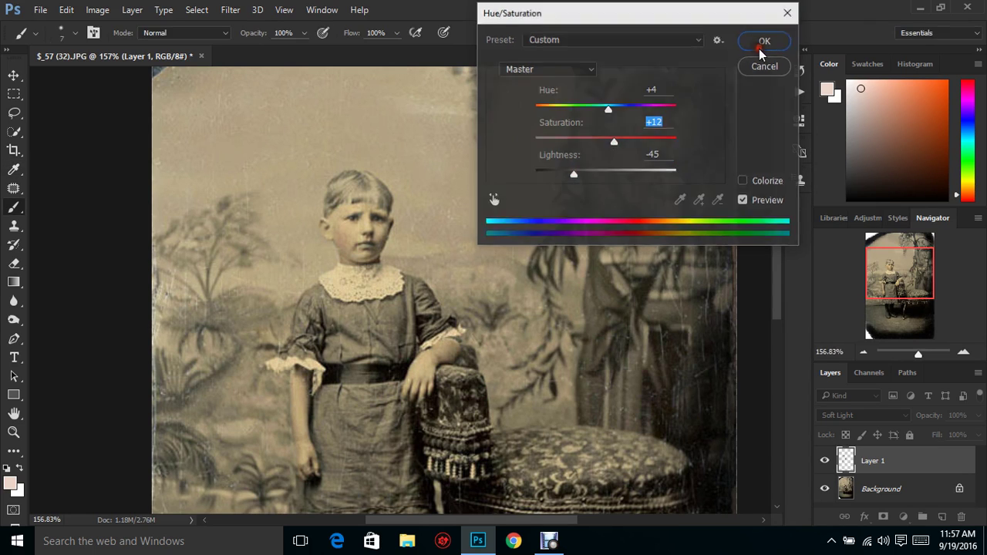
click(764, 43)
Close the child's portrait without saving and open $_57 (24) from the Teach me to color folder.
scroll(779, 251, down, 5)
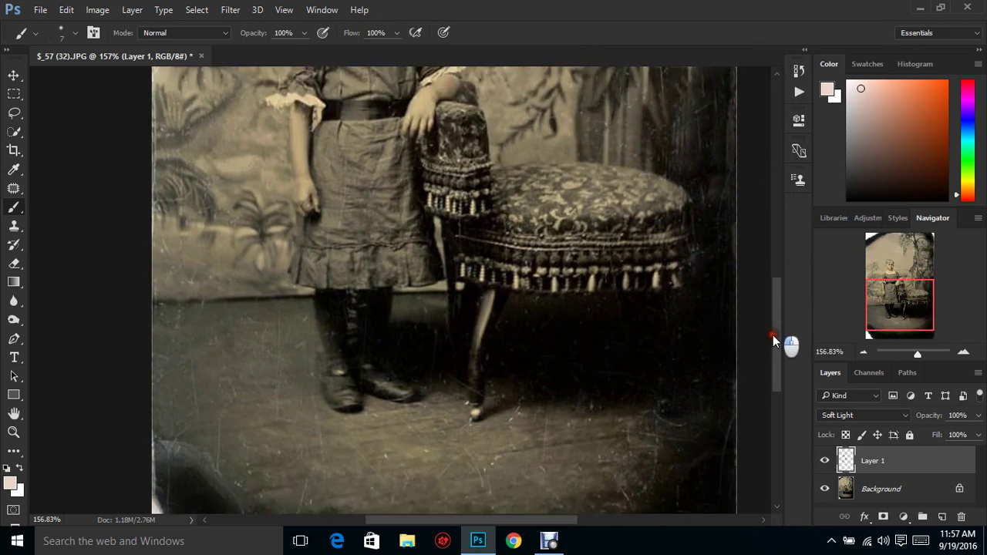
drag(778, 337, 825, 224)
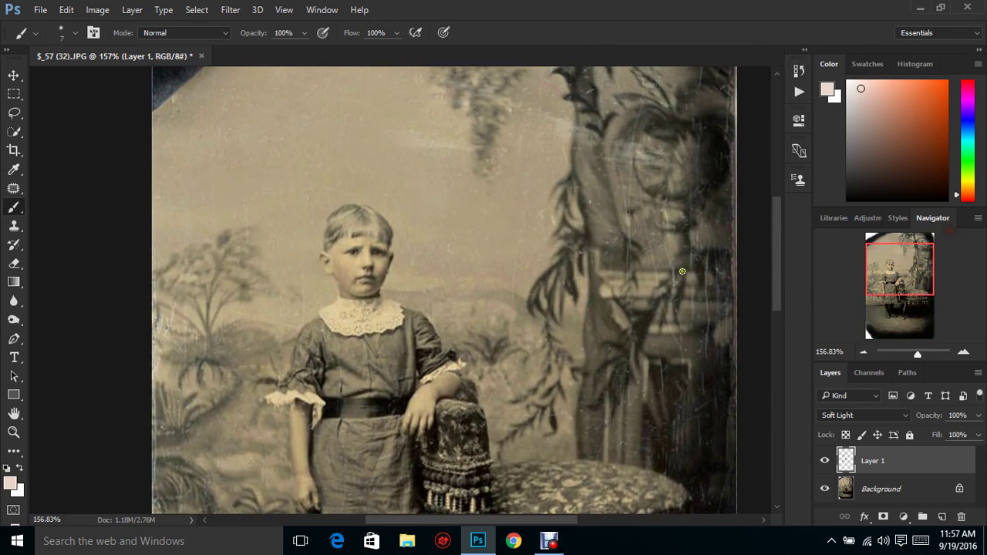
click(203, 57)
click(508, 215)
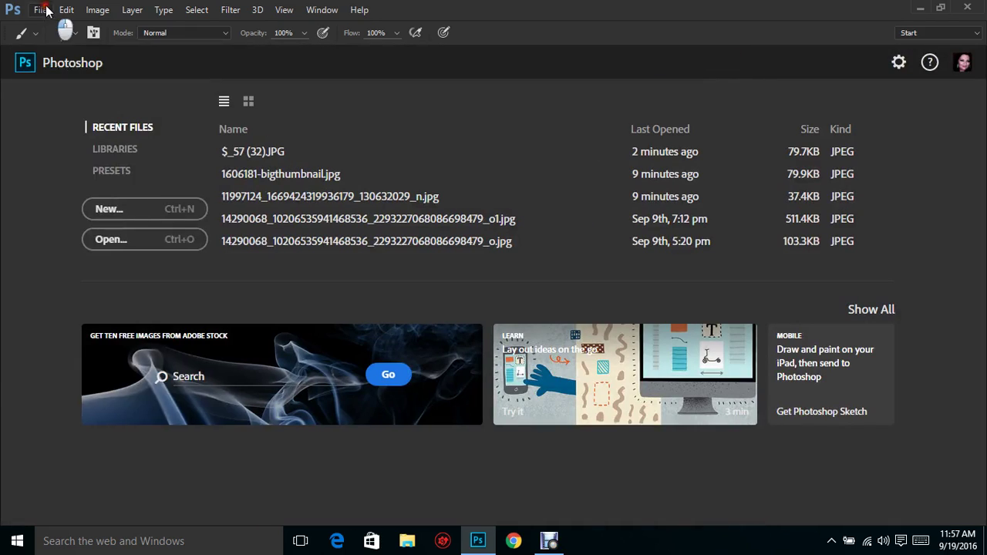
click(40, 9)
click(54, 37)
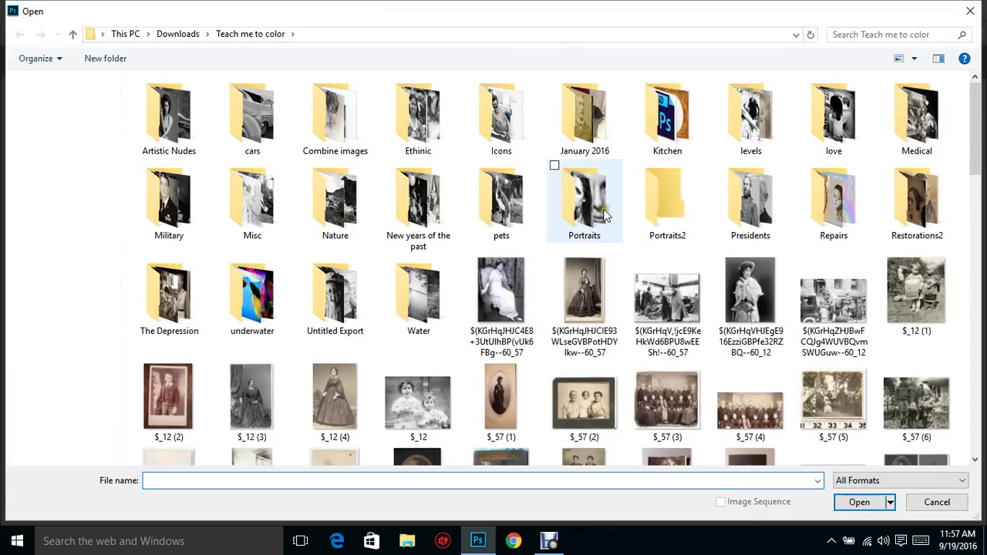
drag(973, 149, 973, 222)
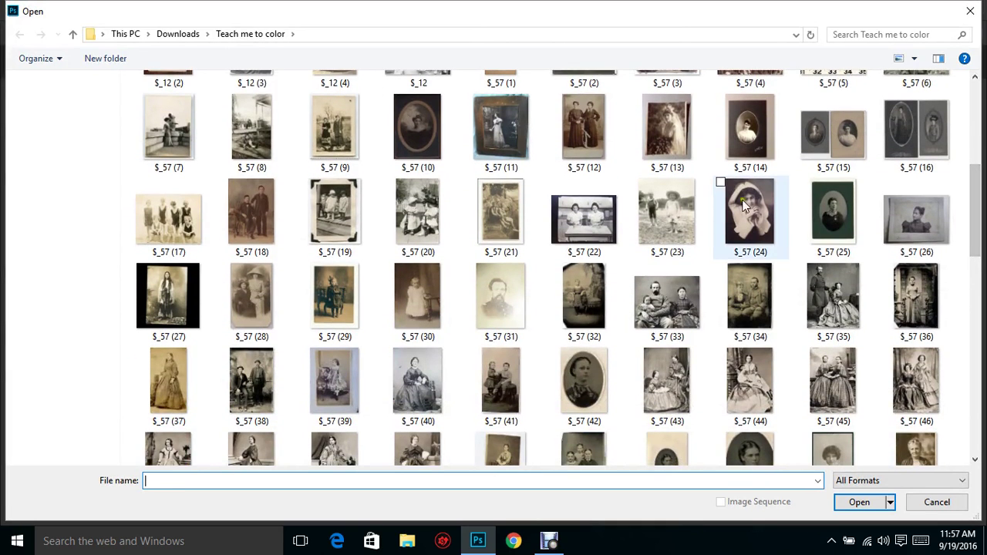
click(750, 212)
click(859, 502)
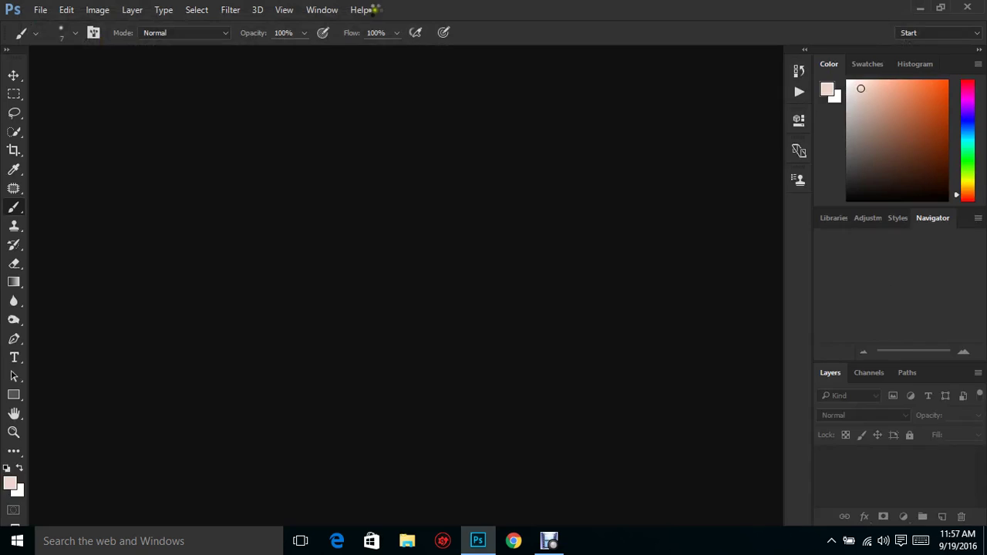
click(42, 11)
click(73, 37)
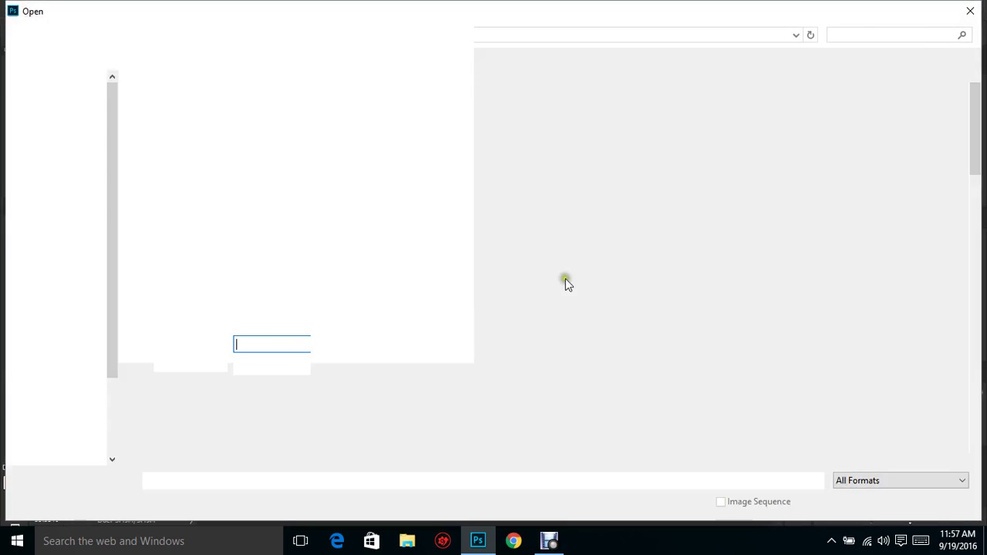
click(976, 15)
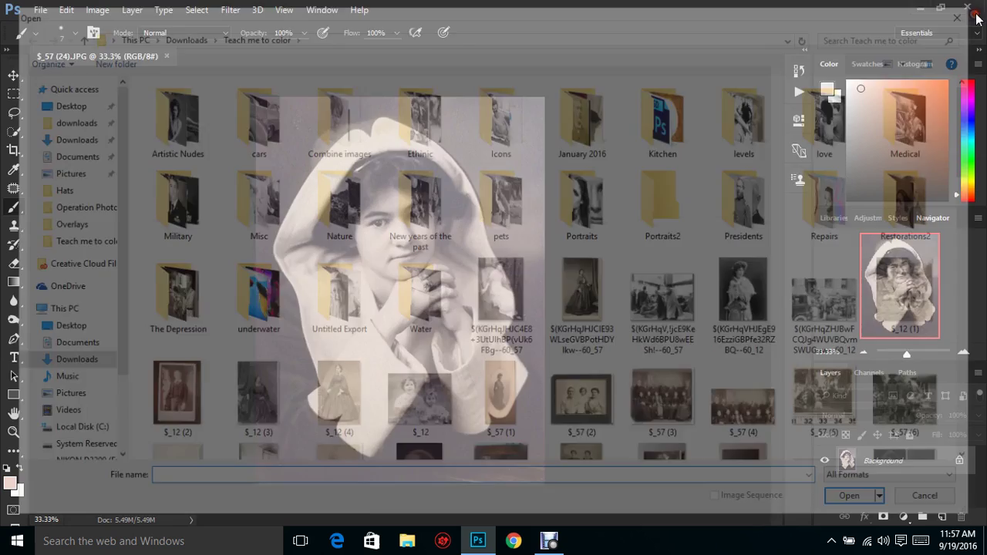
Strengthen the hooded woman's portrait contrast with Levels, raising the black input level to about 33 and brightening the lighter tones.
key(ctrl+l)
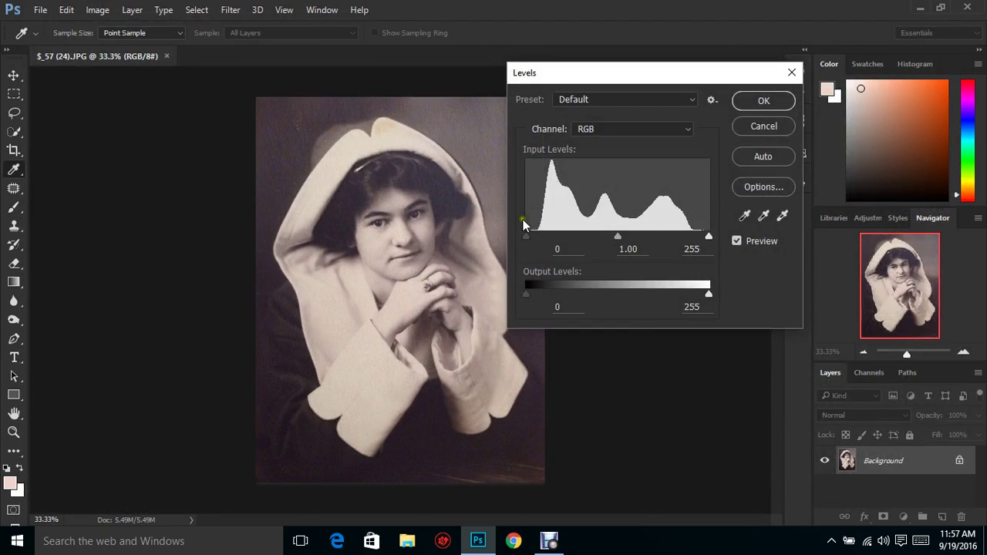
drag(525, 234, 550, 234)
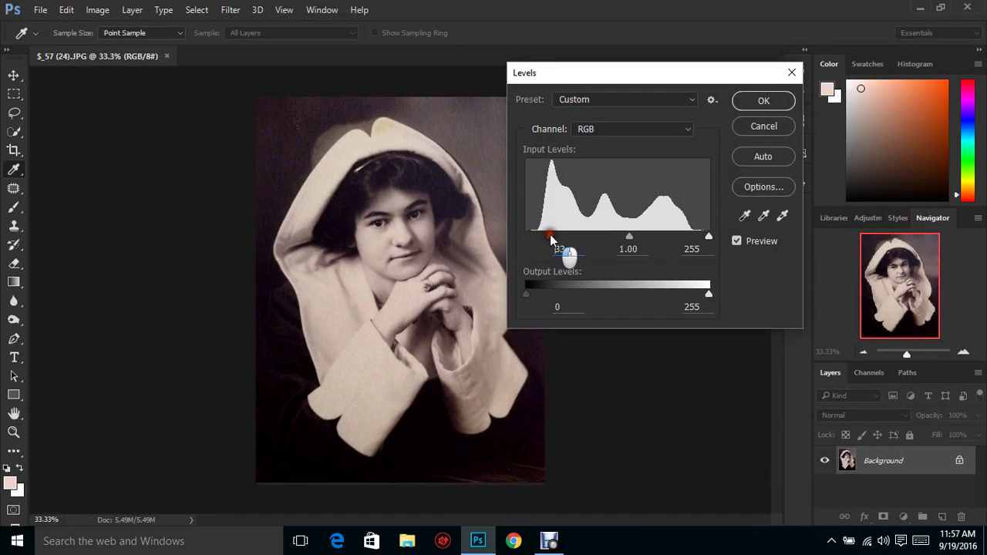
drag(702, 242, 635, 238)
click(747, 108)
key(b)
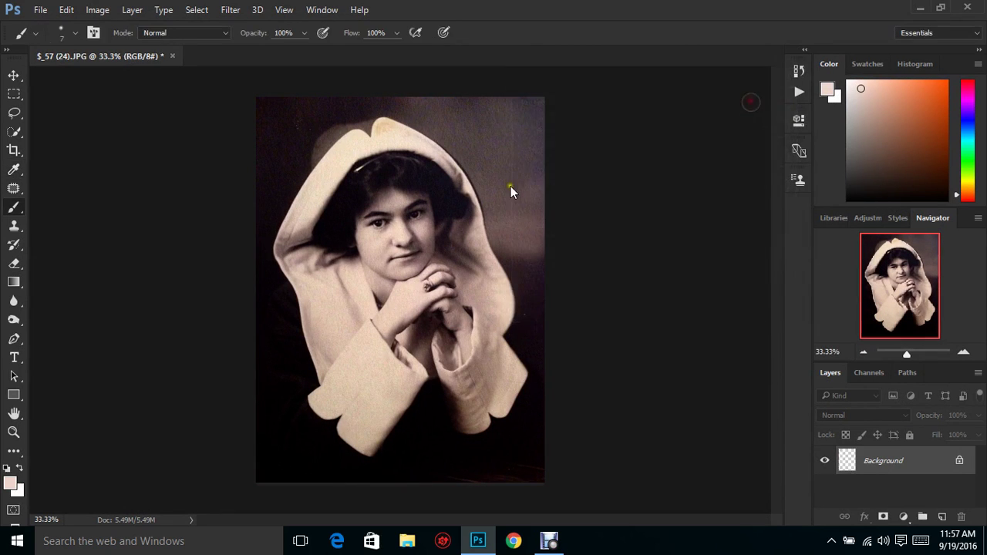
Desaturate the hooded woman's portrait to remove its sepia tint.
click(94, 10)
mouse_move(130, 46)
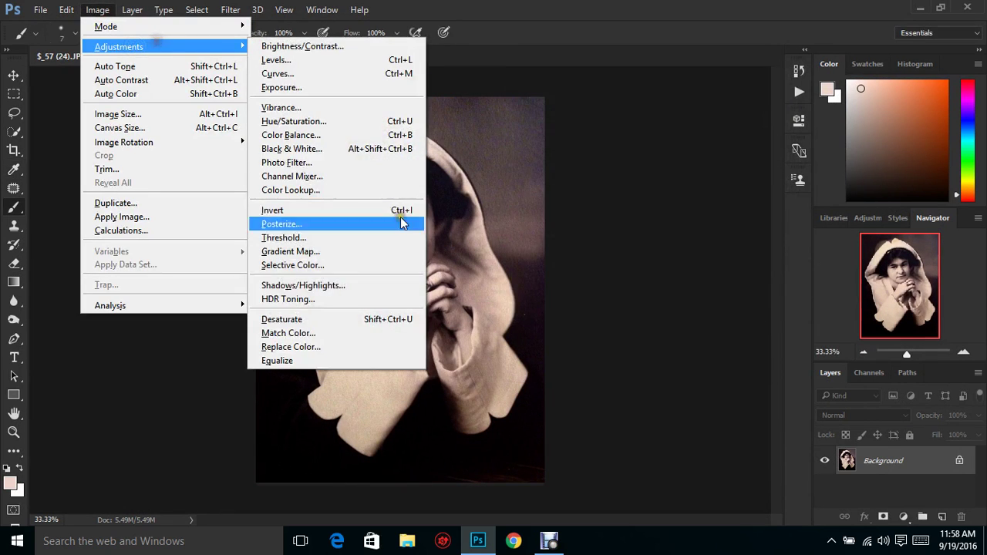
click(358, 320)
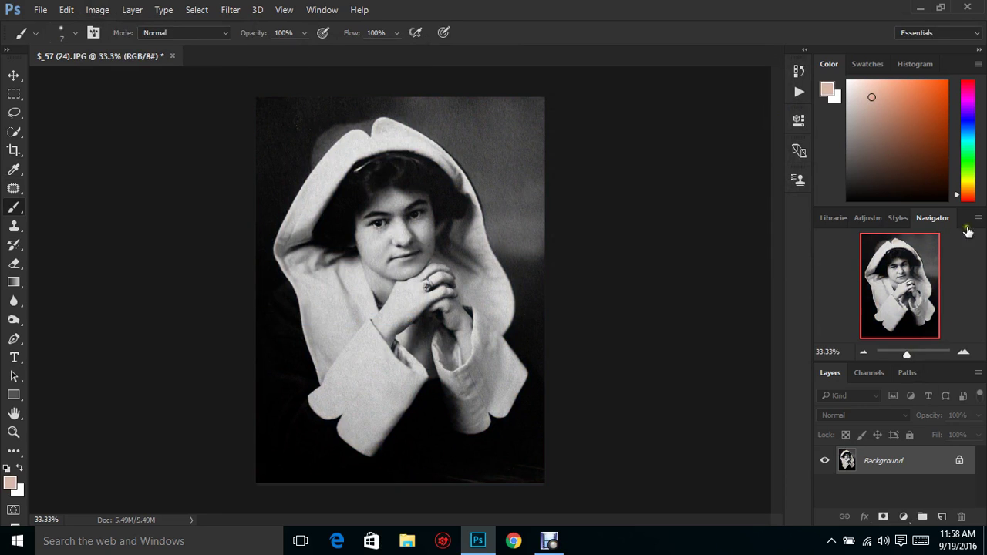
Set the foreground color to a muted tan skin tone with a more orange hue.
mouse_move(969, 207)
mouse_down()
mouse_move(959, 210)
mouse_move(964, 196)
mouse_move(955, 193)
mouse_up()
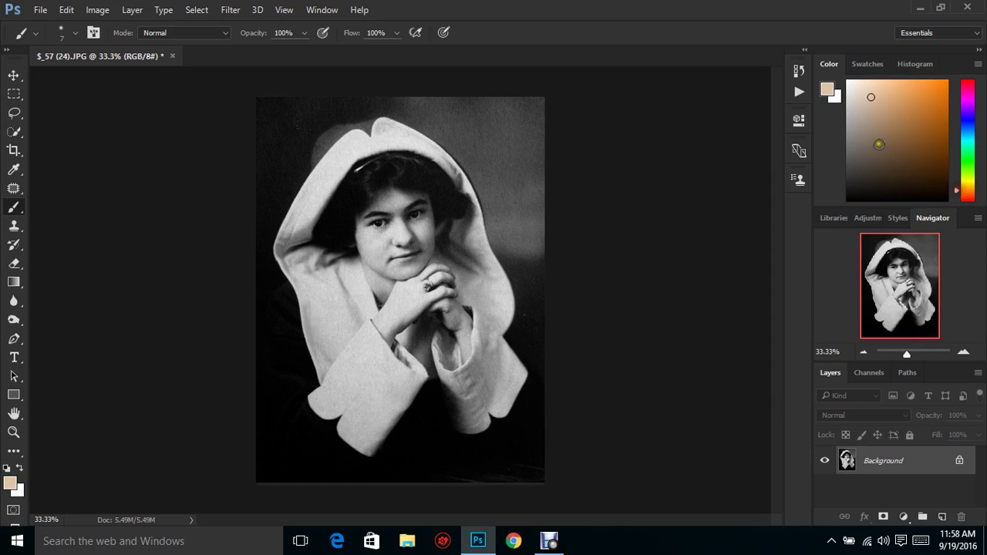
click(875, 121)
Create a new Soft Light layer above the desaturated portrait of the woman.
drag(911, 349, 911, 355)
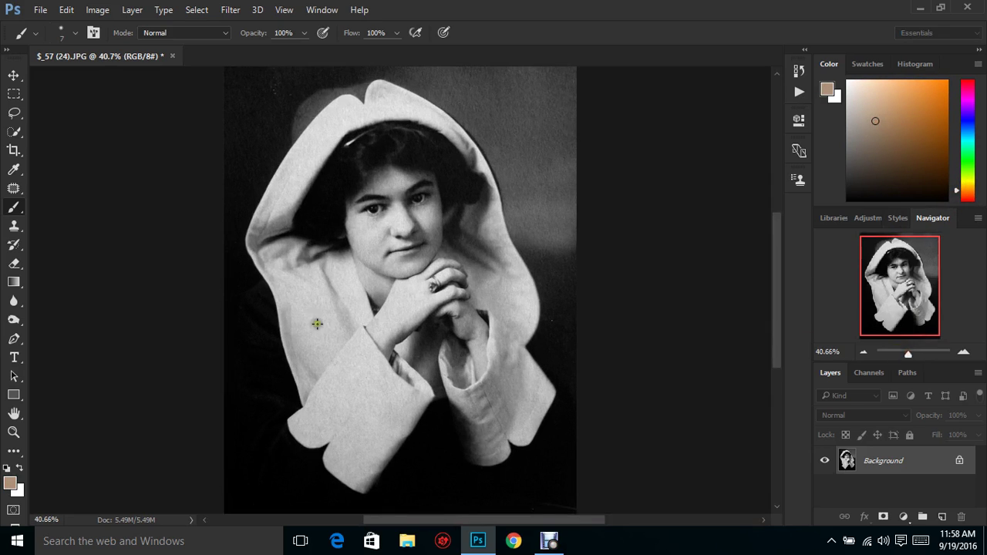
key(ctrl+shift+n)
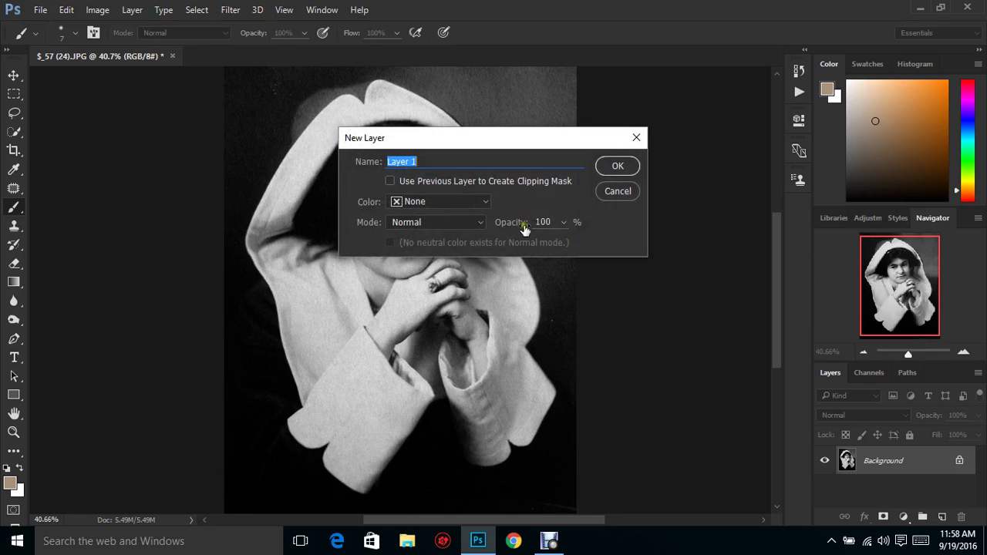
click(476, 222)
click(443, 396)
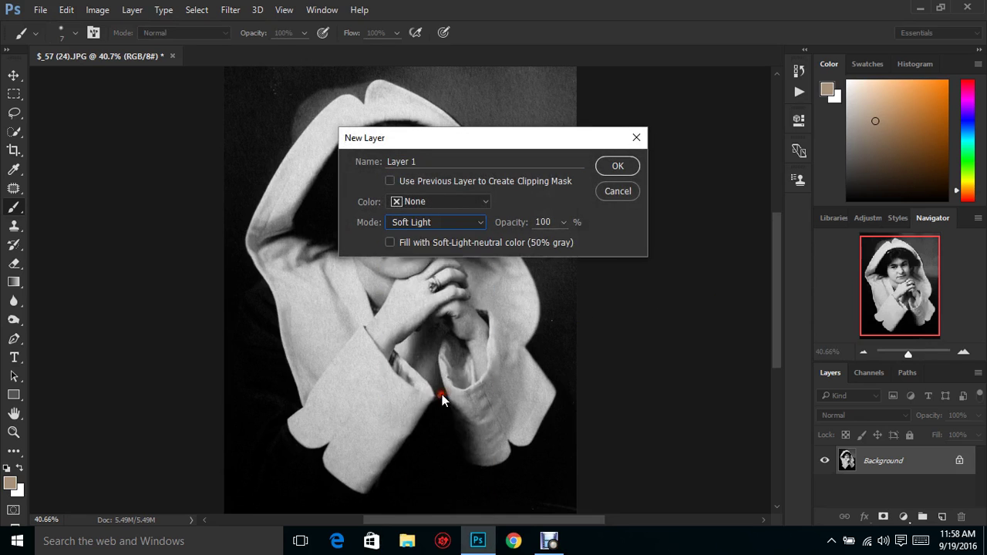
click(618, 167)
Paint the skin tone over the woman's face, clasped hands and neck with a soft 37 px brush at 3% hardness.
right_click(424, 251)
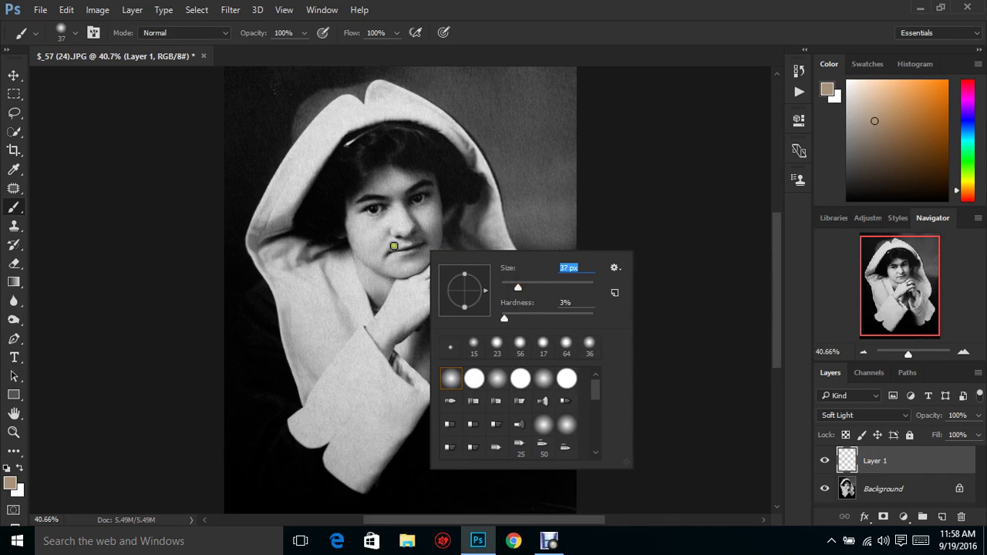
mouse_move(355, 221)
mouse_down()
mouse_move(368, 261)
mouse_move(381, 225)
mouse_move(401, 233)
mouse_move(395, 245)
mouse_move(430, 229)
mouse_move(373, 227)
mouse_move(397, 206)
mouse_move(371, 226)
mouse_move(381, 220)
mouse_move(358, 208)
mouse_move(381, 203)
mouse_move(394, 210)
mouse_move(365, 204)
mouse_move(358, 217)
mouse_move(383, 219)
mouse_move(351, 214)
mouse_move(381, 172)
mouse_move(395, 174)
mouse_move(388, 185)
mouse_move(401, 189)
mouse_move(399, 200)
mouse_move(405, 181)
mouse_move(428, 179)
mouse_move(391, 172)
mouse_move(433, 176)
mouse_move(432, 250)
mouse_move(433, 198)
mouse_move(417, 211)
mouse_move(402, 203)
mouse_move(439, 190)
mouse_up()
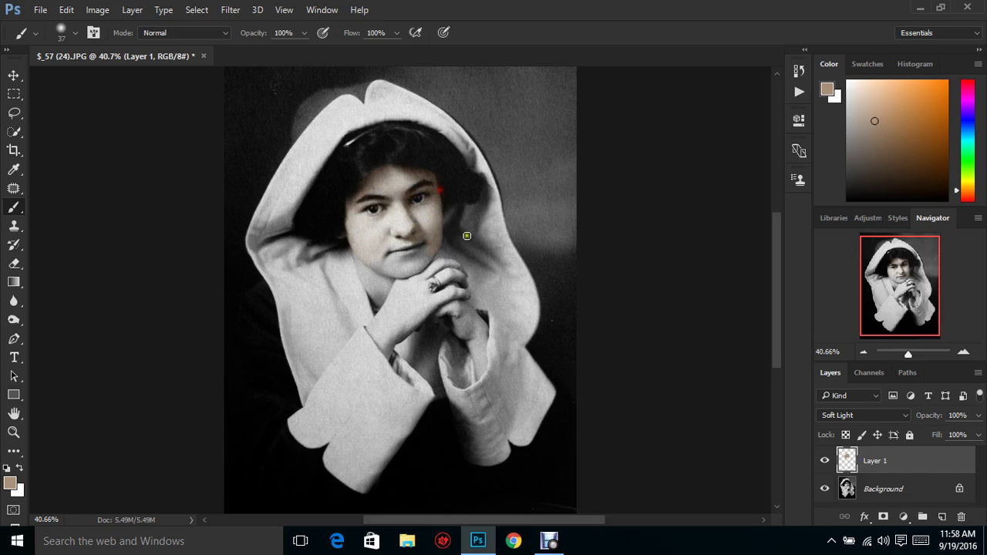
mouse_move(433, 247)
mouse_down()
mouse_move(408, 272)
mouse_move(428, 257)
mouse_move(388, 272)
mouse_move(375, 257)
mouse_move(378, 242)
mouse_move(358, 258)
mouse_move(379, 299)
mouse_move(387, 293)
mouse_move(383, 349)
mouse_move(461, 293)
mouse_move(436, 279)
mouse_move(455, 277)
mouse_move(431, 268)
mouse_move(419, 274)
mouse_move(425, 306)
mouse_move(393, 302)
mouse_move(376, 335)
mouse_move(445, 309)
mouse_move(435, 316)
mouse_move(467, 324)
mouse_move(457, 337)
mouse_move(478, 321)
mouse_move(480, 359)
mouse_move(467, 335)
mouse_move(461, 314)
mouse_up()
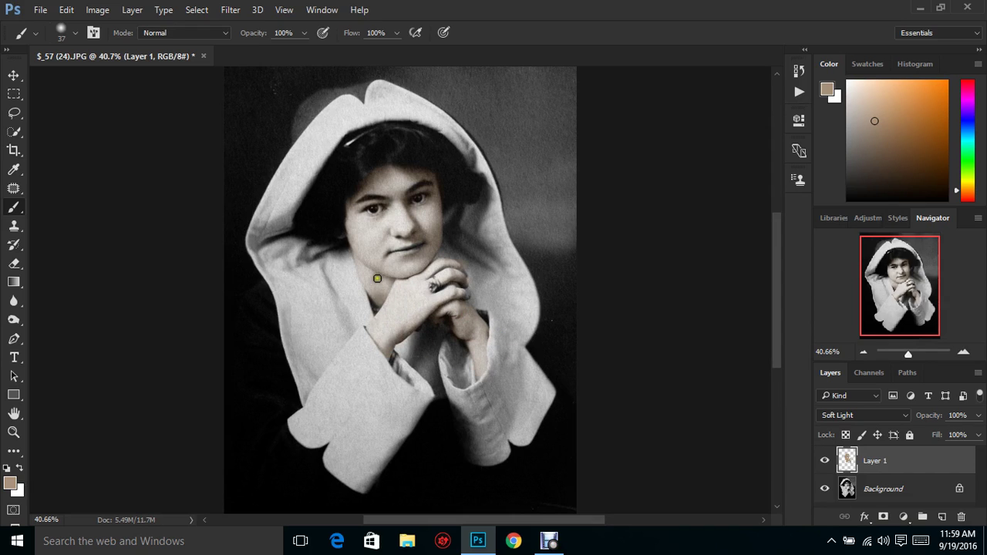
mouse_move(379, 280)
mouse_down()
mouse_move(404, 282)
mouse_move(413, 307)
mouse_up()
Switch the skin layer to Overlay blending and brush more skin tone over the chin and clasped fingers.
click(861, 415)
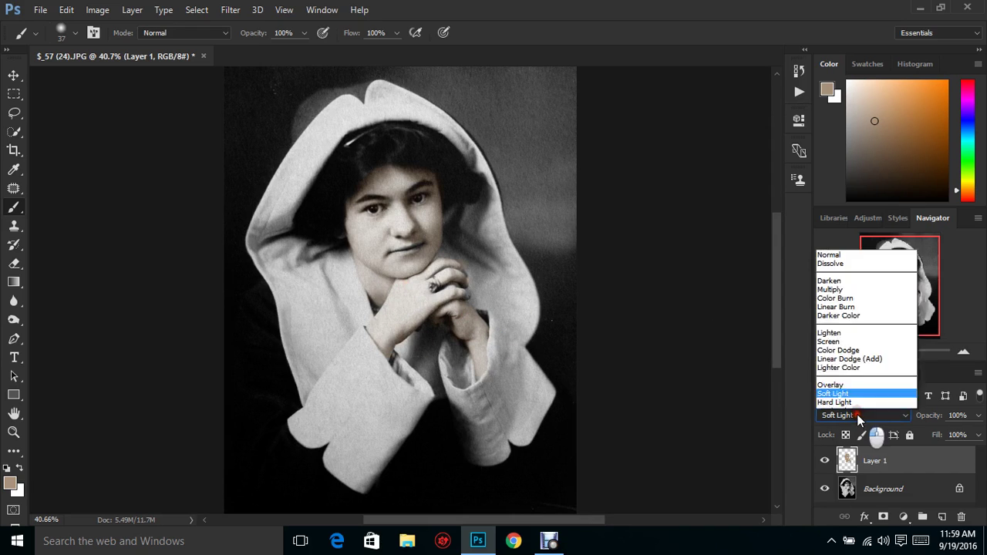
click(863, 263)
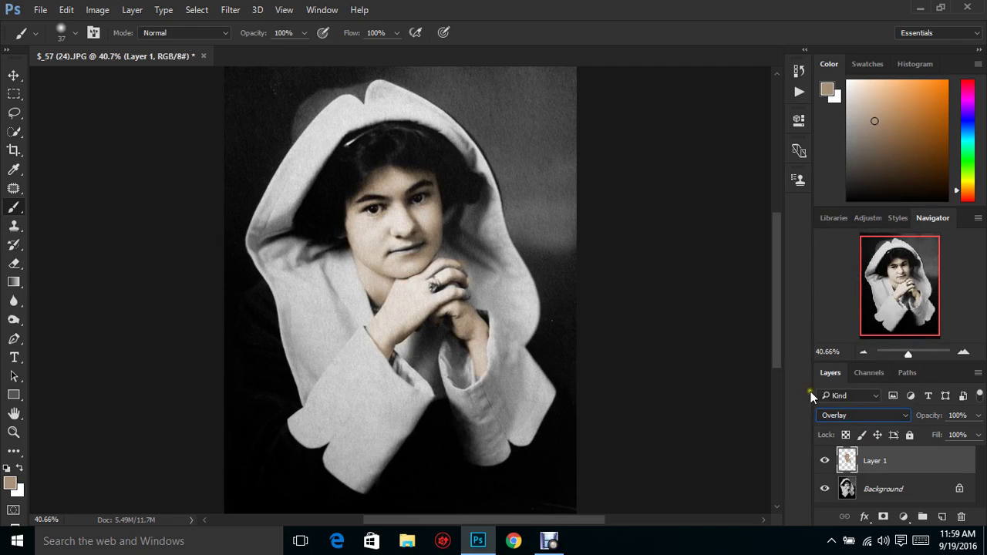
mouse_move(417, 248)
mouse_down()
mouse_move(432, 250)
mouse_move(434, 179)
mouse_move(439, 226)
mouse_move(424, 259)
mouse_up()
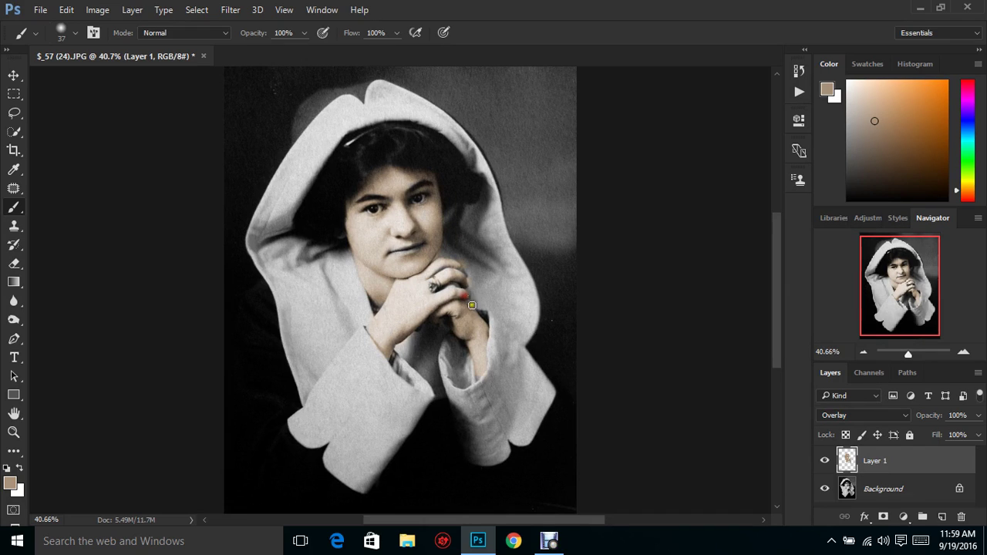
drag(465, 270, 460, 315)
Compare the Color, Soft Light and Overlay blend modes on the skin layer, settling on Soft Light.
click(884, 417)
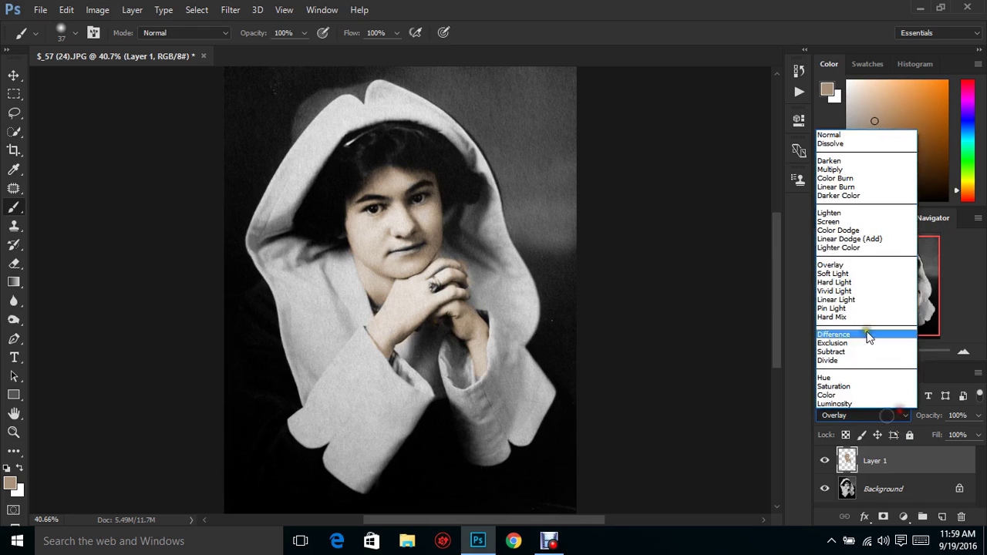
click(837, 395)
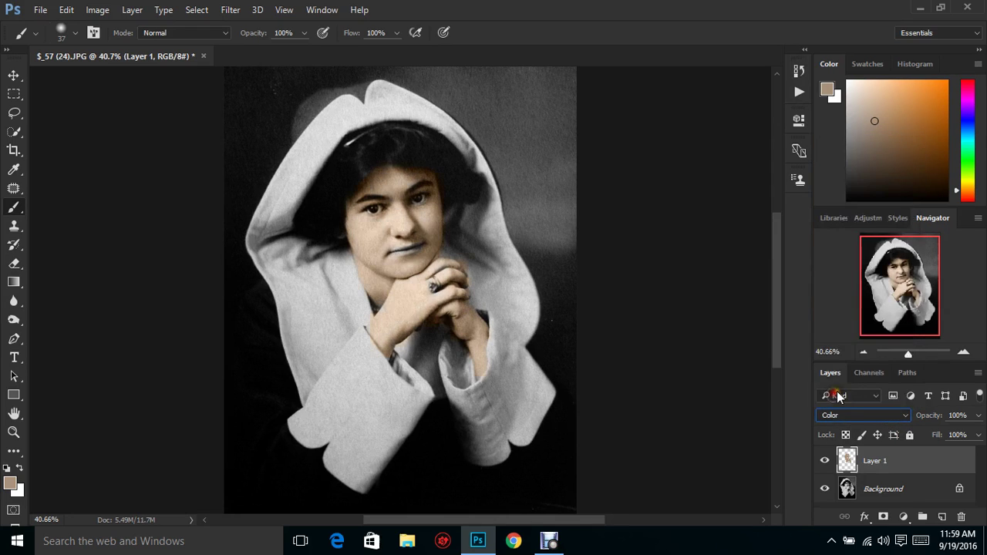
click(868, 417)
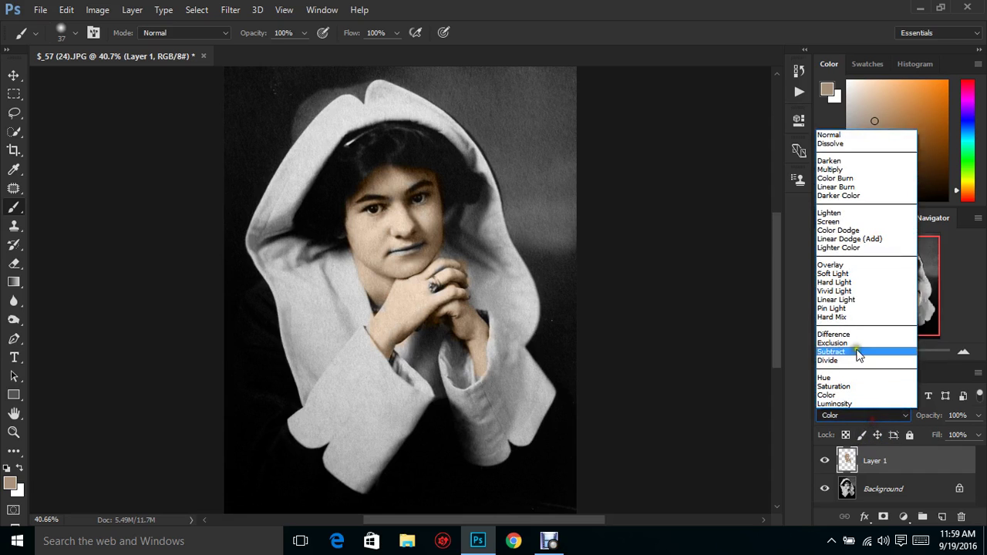
click(835, 274)
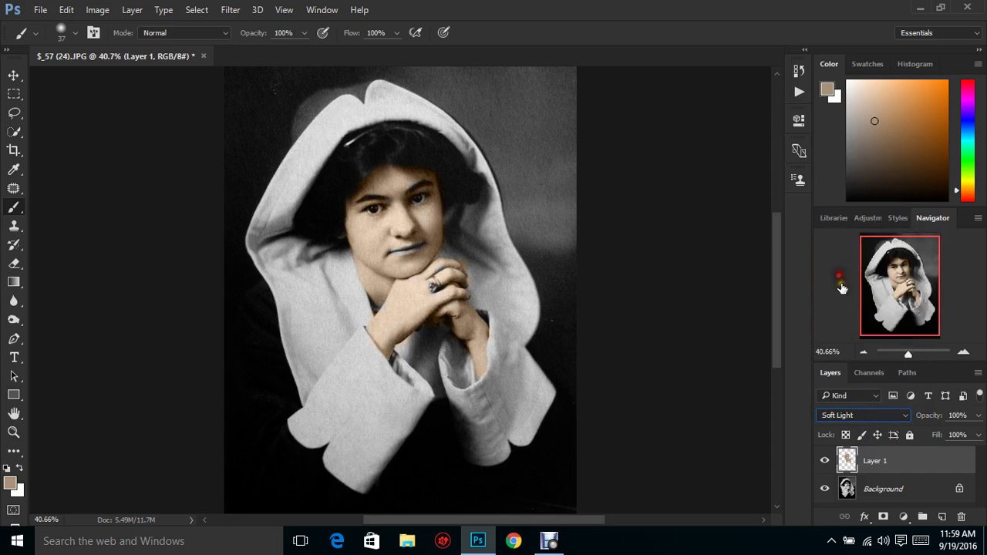
click(871, 415)
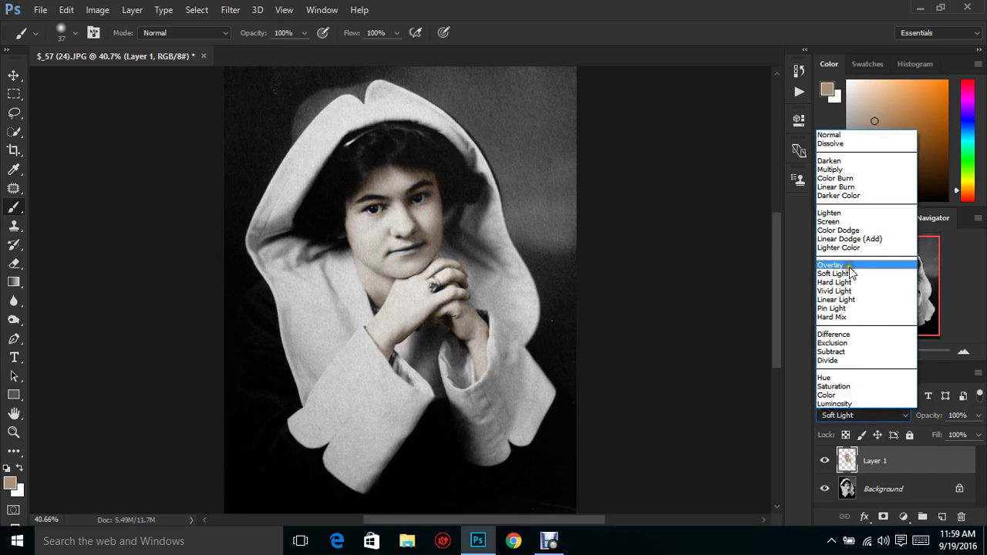
click(849, 267)
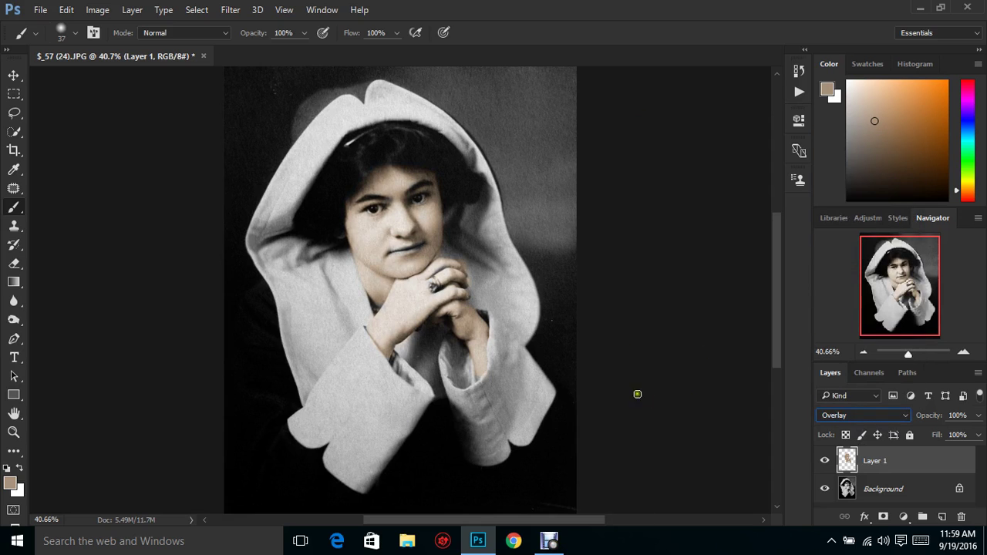
click(867, 415)
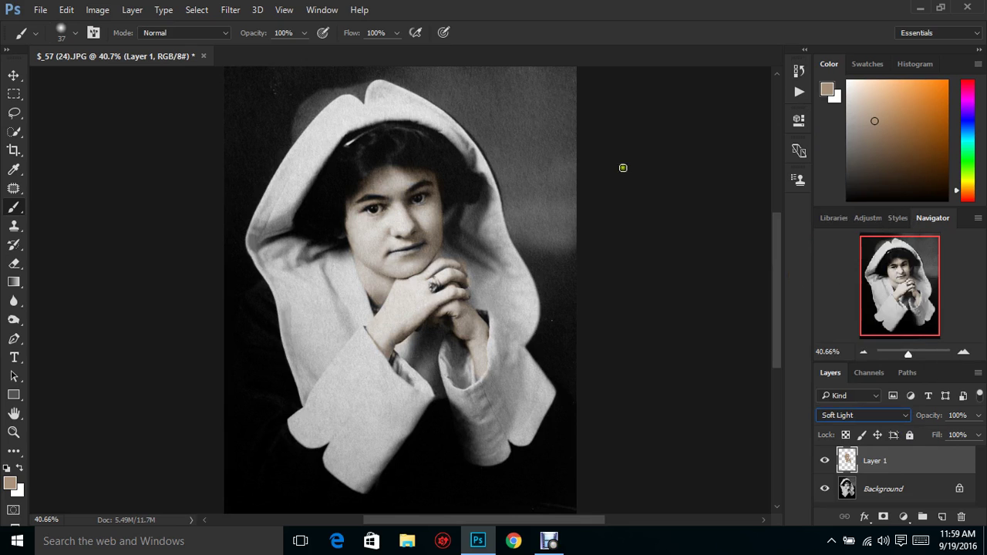
Duplicate the painted Soft Light skin layer twice to intensify the skin color, keeping the default copy names.
right_click(919, 469)
click(741, 86)
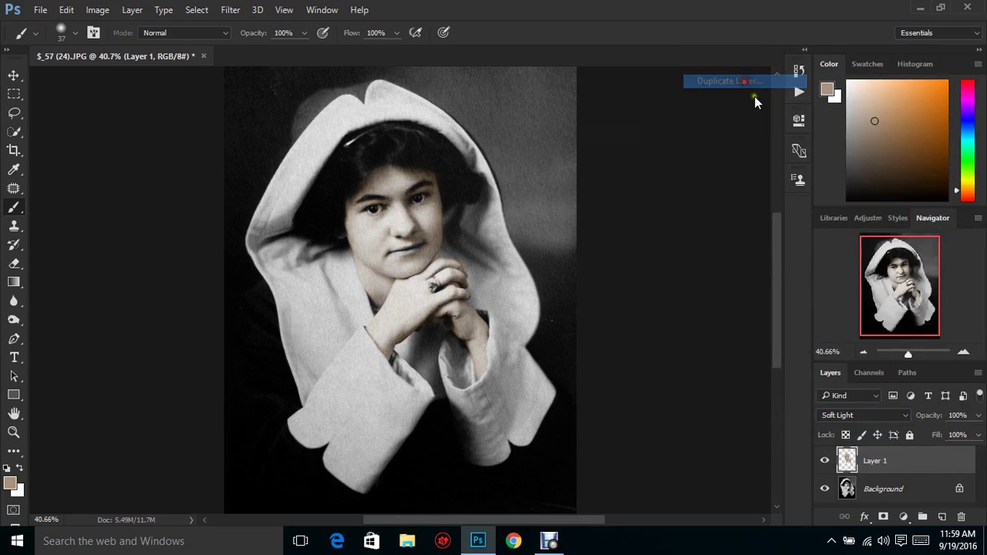
click(622, 158)
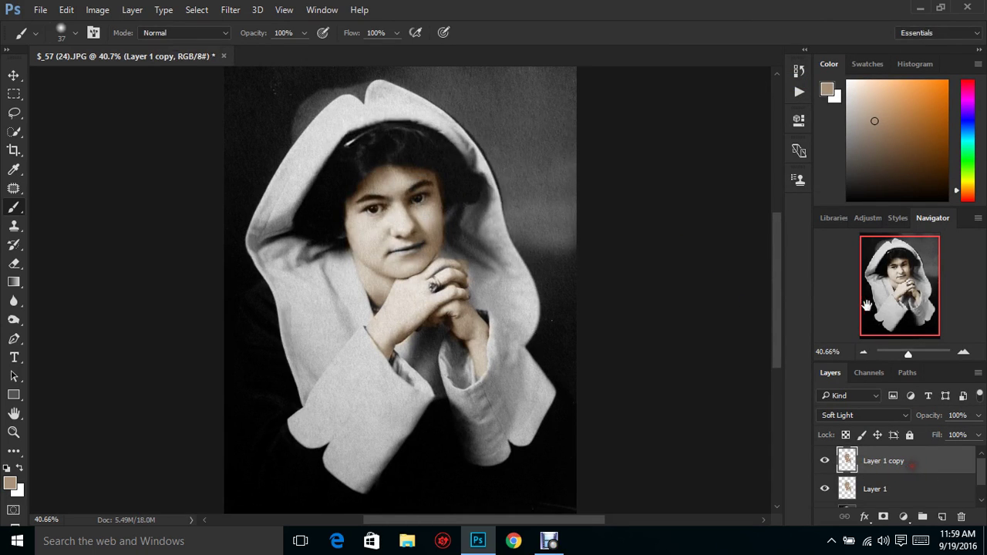
right_click(904, 463)
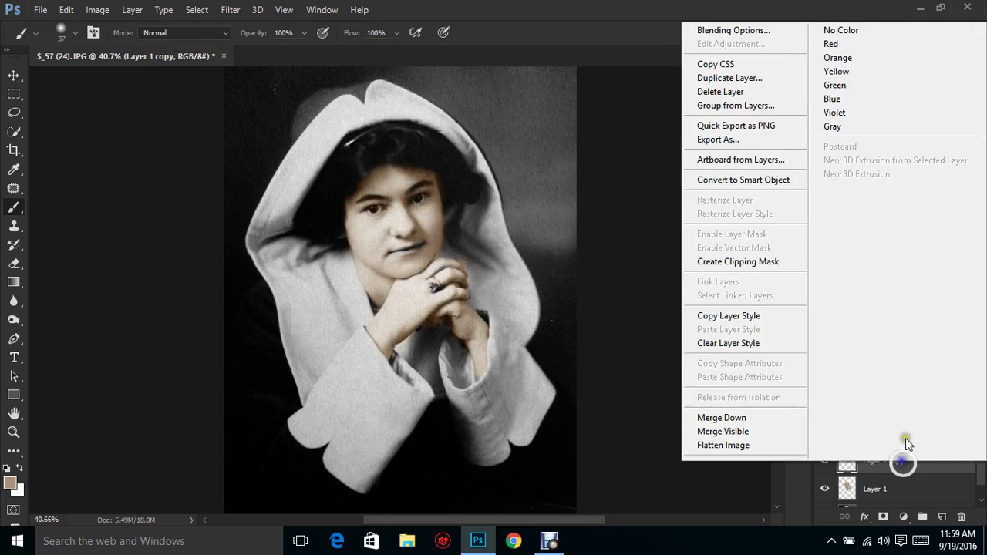
click(736, 79)
click(633, 160)
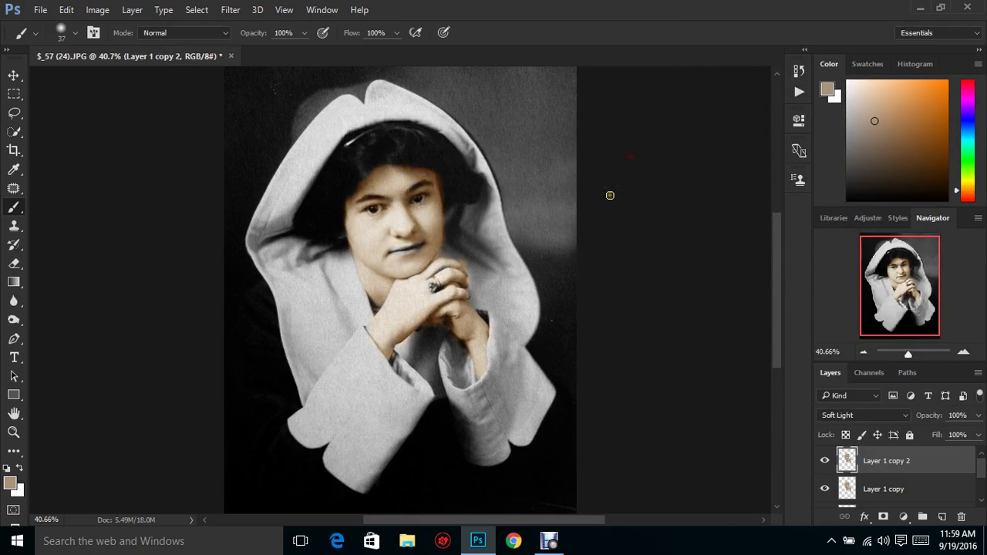
Tone down Layer 1 copy 2 with Hue/Saturation, setting saturation to -38 and lightness to -38.
key(ctrl+u)
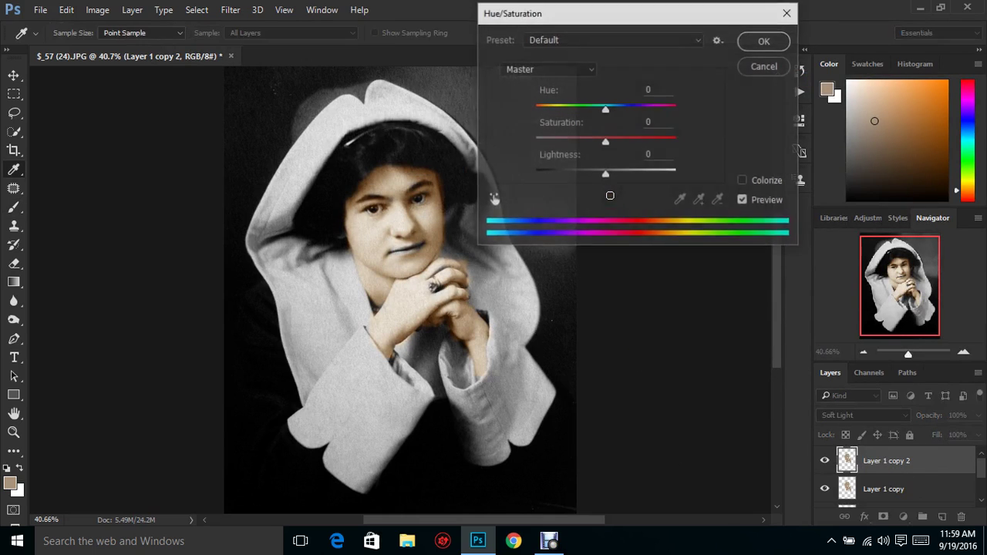
drag(585, 179, 580, 171)
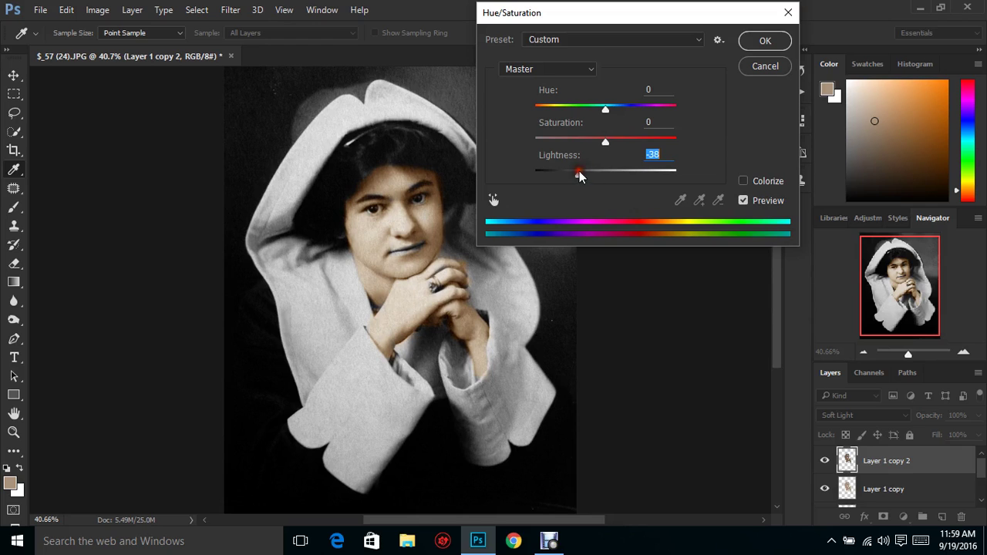
drag(607, 138, 581, 145)
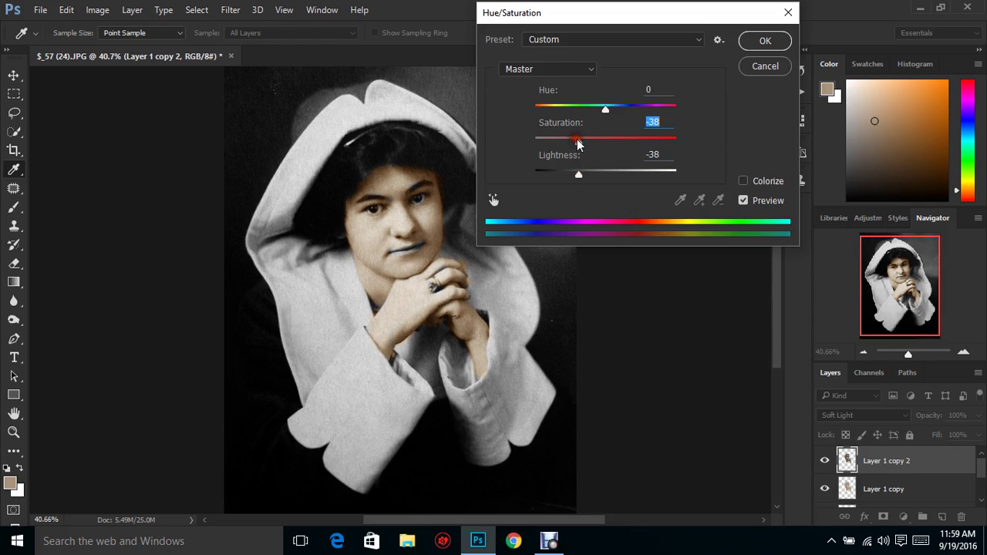
click(764, 40)
key(b)
Adjust Layer 1 copy with Hue/Saturation, setting hue to +8, saturation to -37 and lightness to +18.
click(895, 489)
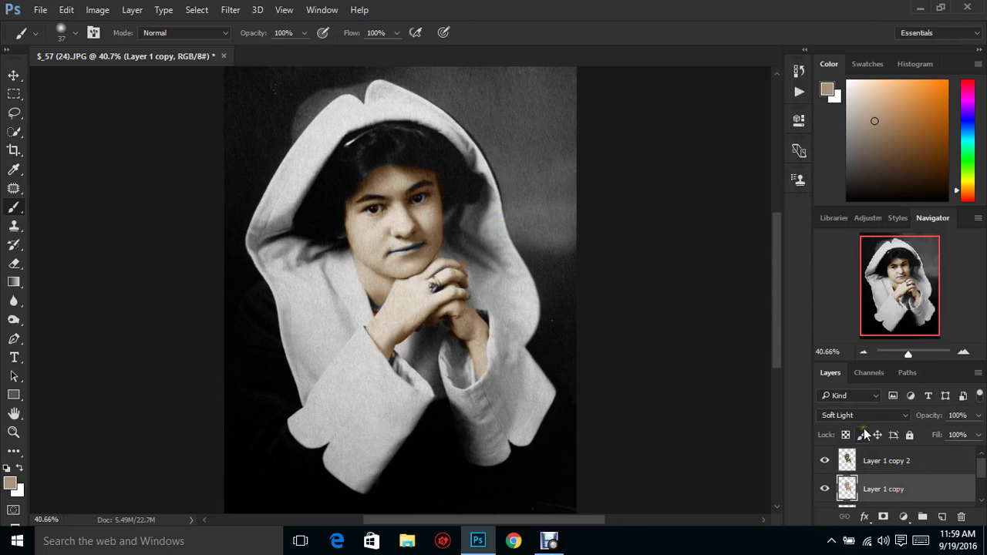
key(ctrl+u)
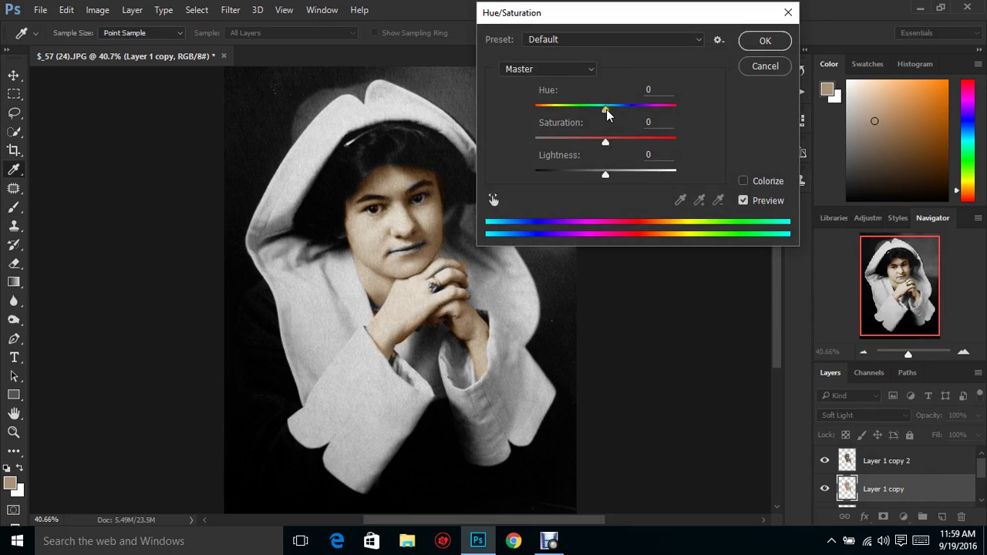
drag(607, 113, 579, 142)
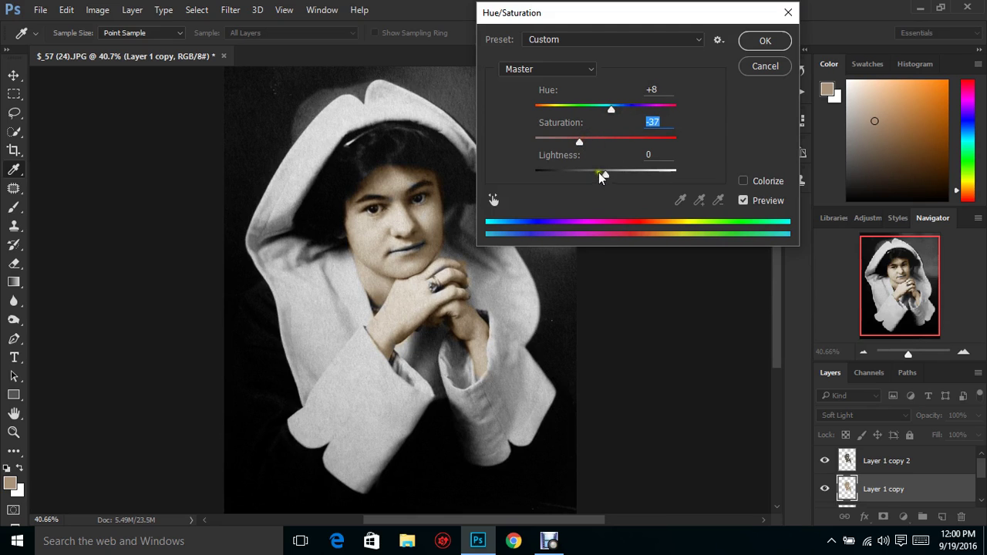
drag(603, 176, 617, 176)
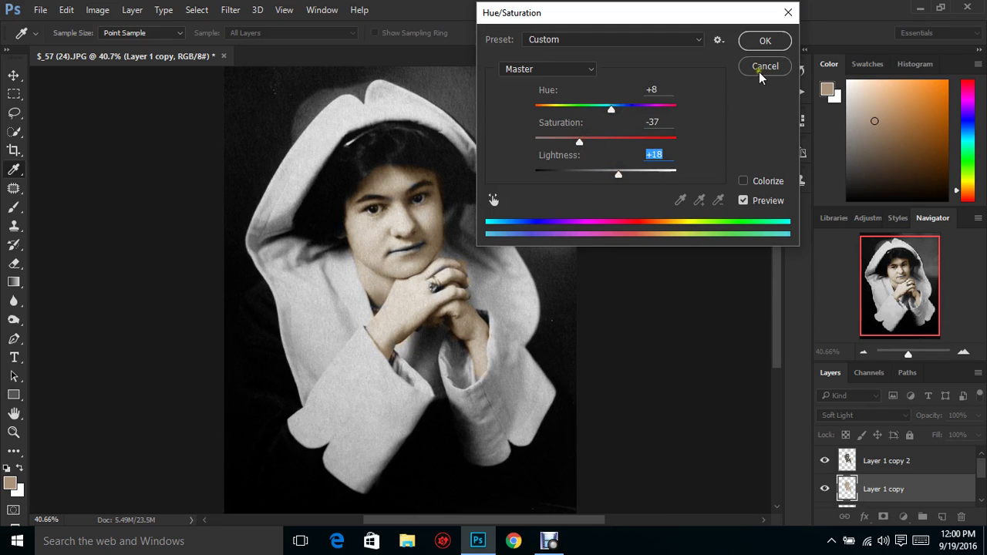
click(765, 41)
Adjust Layer 1 with Hue/Saturation, setting hue to -11, saturation to -21 and lightness to -6.
scroll(983, 475, down, 3)
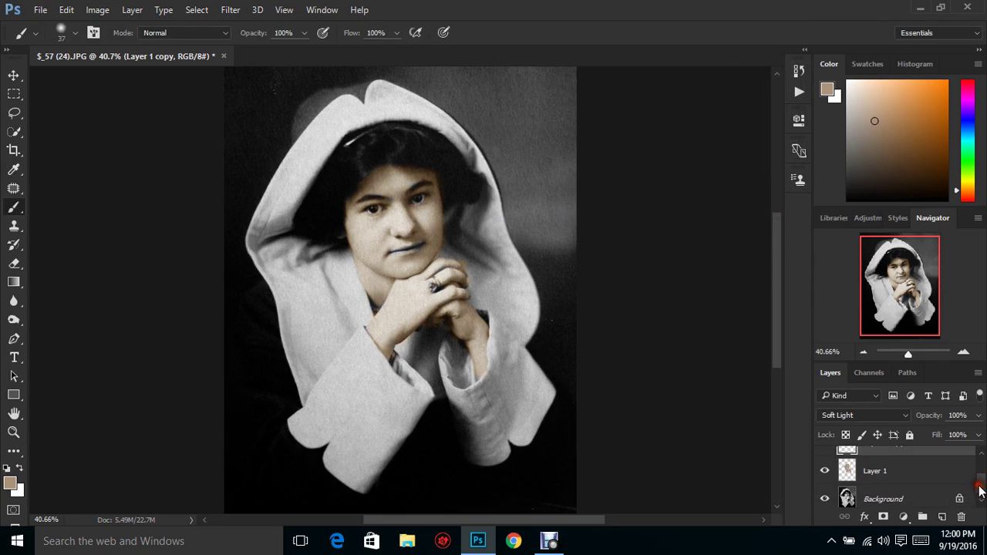
click(931, 485)
key(ctrl+u)
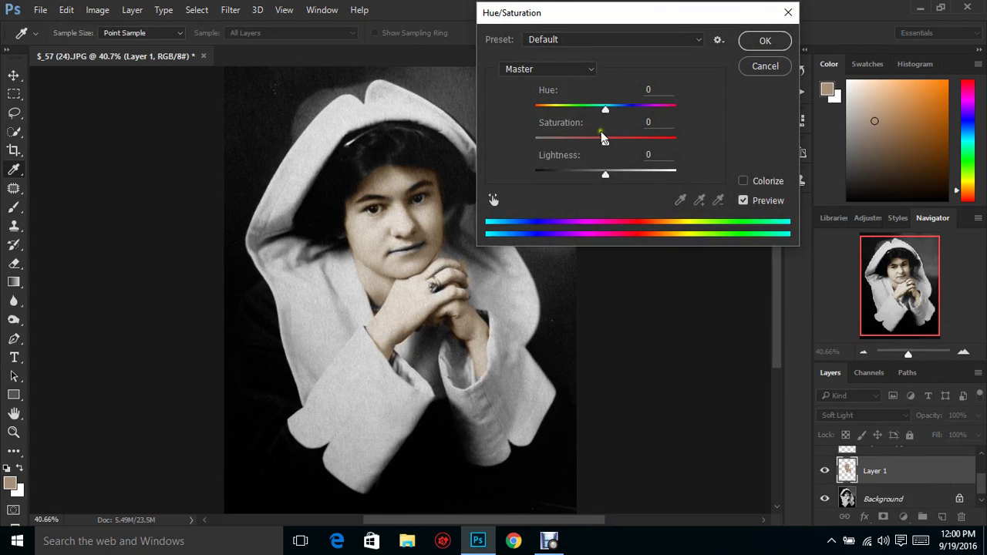
drag(605, 108, 598, 108)
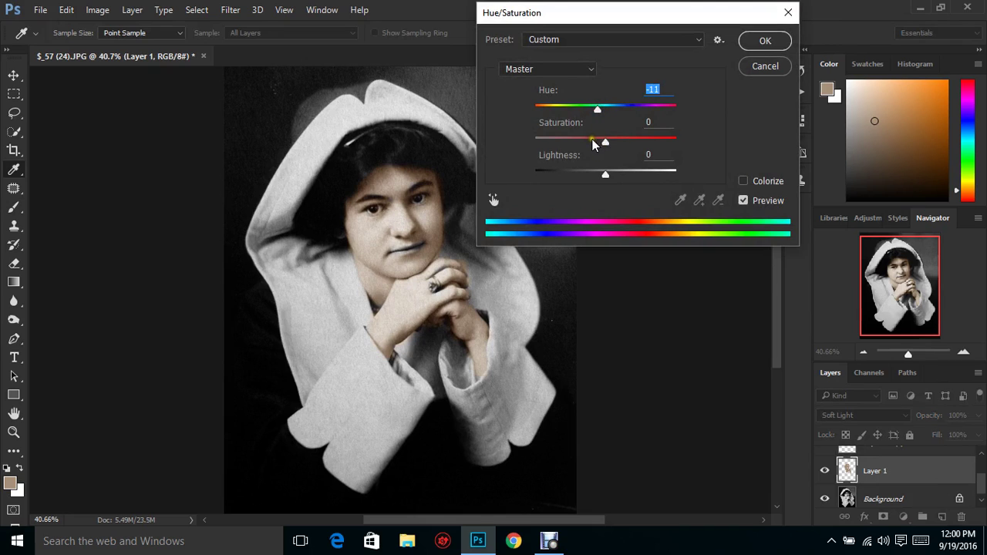
click(591, 142)
drag(614, 178, 591, 174)
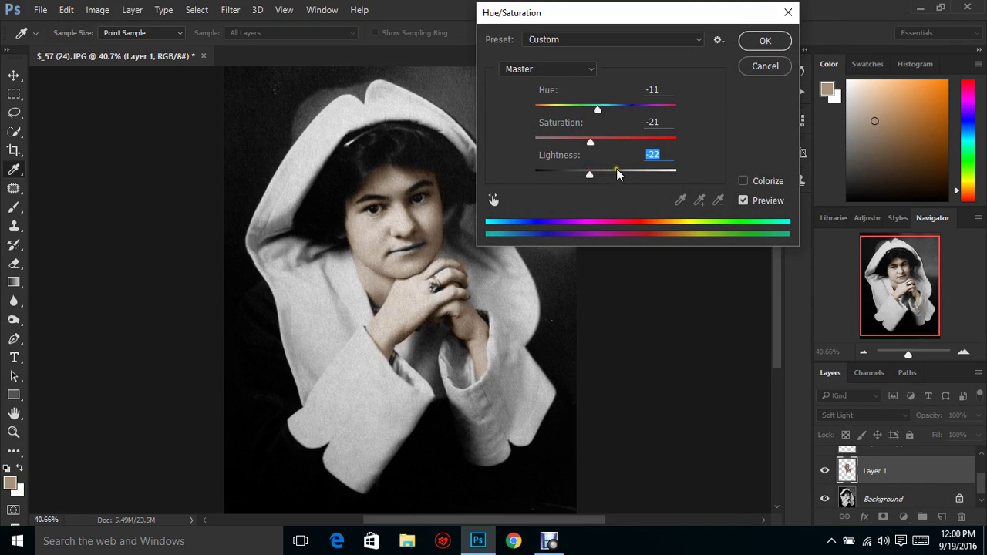
click(613, 175)
click(602, 176)
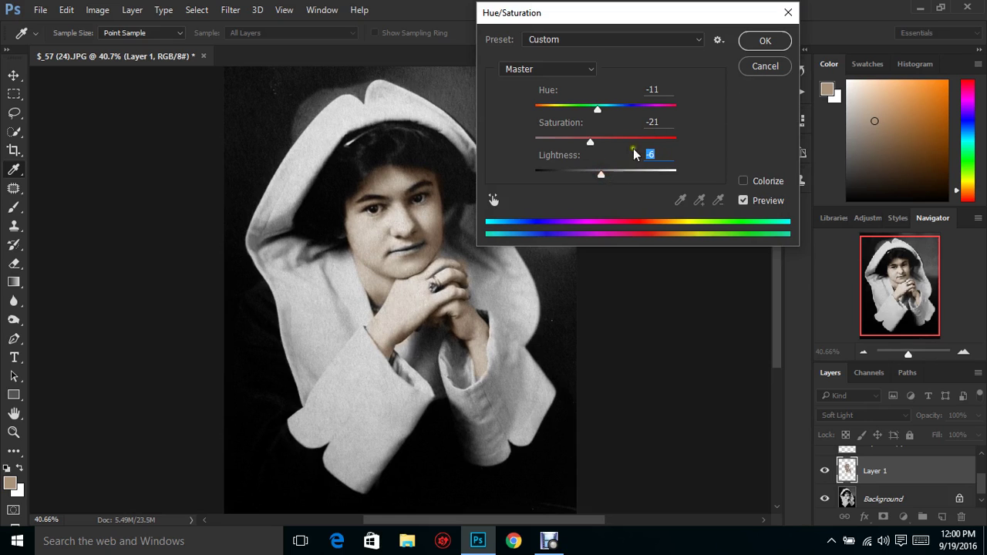
click(765, 41)
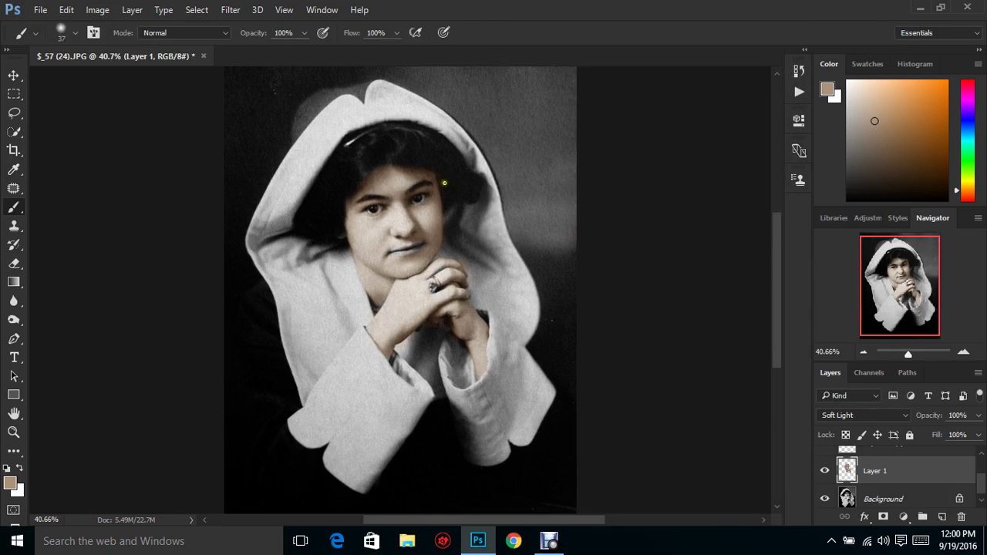
Brush skin tone on Layer 1 over the missed edges at both sides of the face and beside the fingers.
mouse_move(439, 173)
mouse_down()
mouse_move(443, 199)
mouse_move(440, 186)
mouse_move(447, 201)
mouse_move(455, 196)
mouse_up()
mouse_move(469, 266)
mouse_down()
mouse_move(462, 258)
mouse_move(469, 267)
mouse_up()
drag(336, 208, 359, 206)
Test lighter and darker skin on Layer 1 with Hue/Saturation, and apply a strongly reduced lightness.
key(ctrl+u)
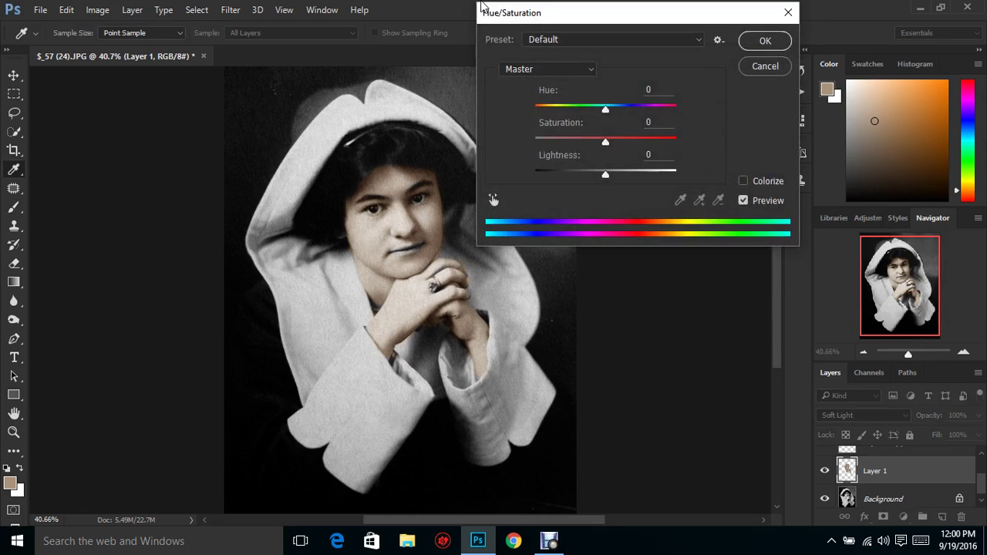
drag(615, 178, 631, 176)
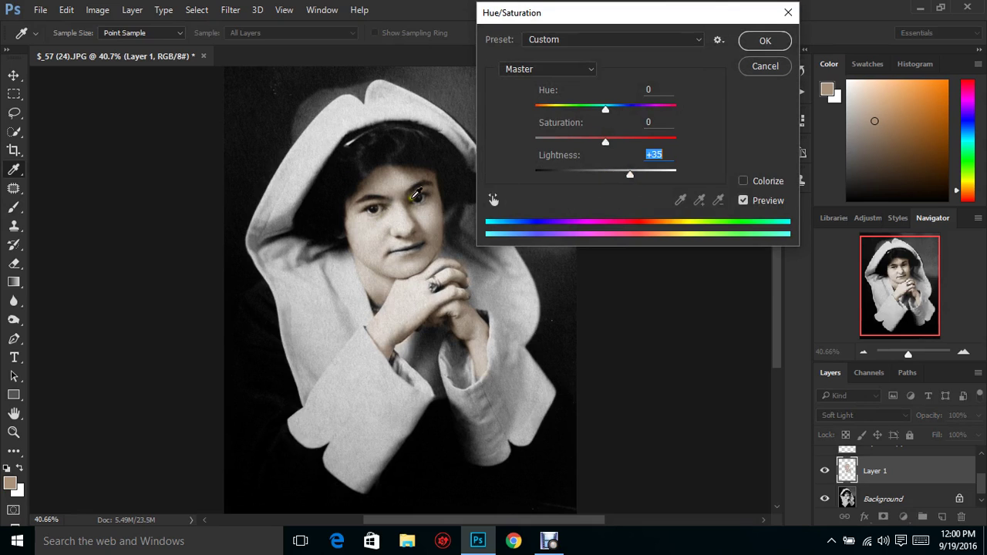
drag(609, 176, 593, 179)
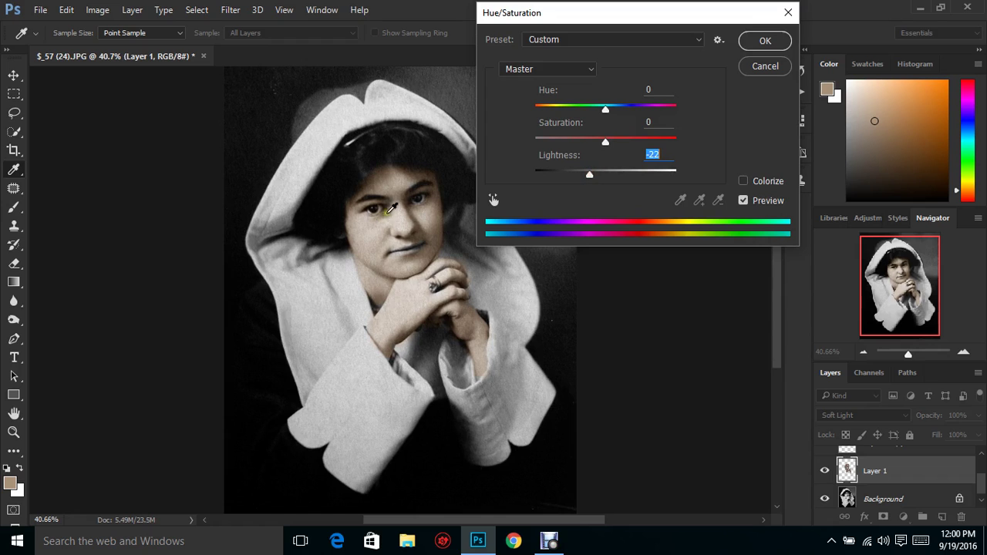
click(613, 175)
drag(615, 176, 577, 176)
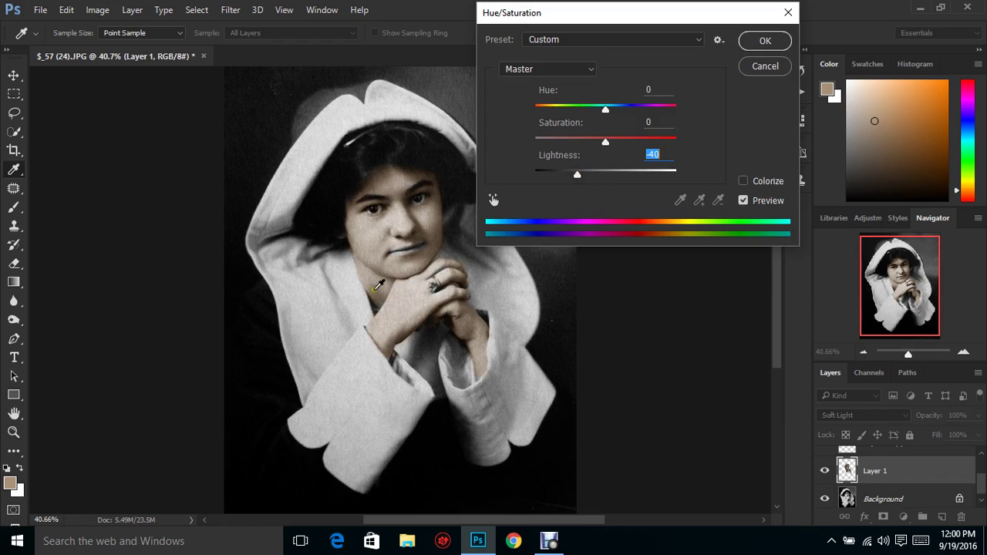
click(624, 177)
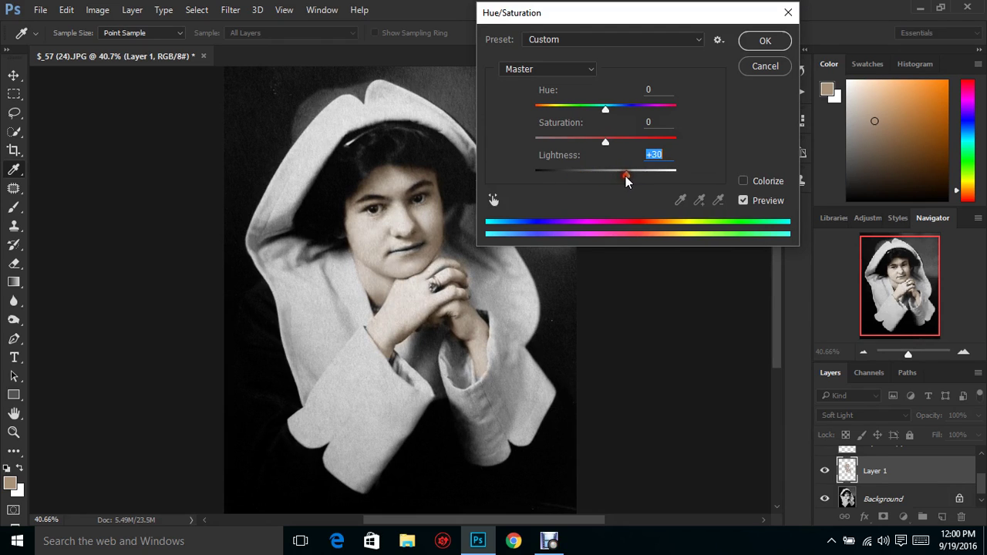
mouse_move(623, 177)
mouse_down()
mouse_move(510, 181)
mouse_move(748, 181)
mouse_move(580, 183)
mouse_up()
click(766, 40)
key(b)
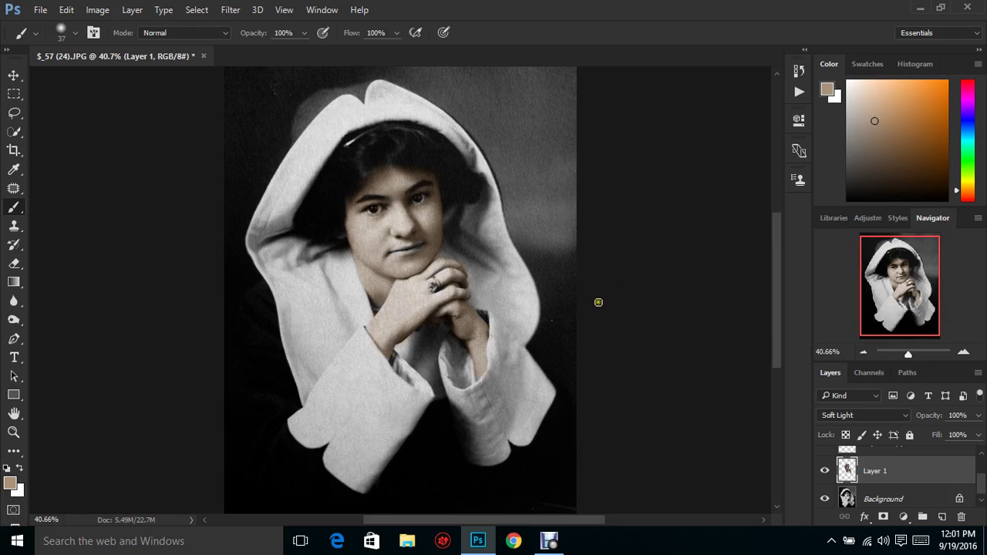
click(526, 371)
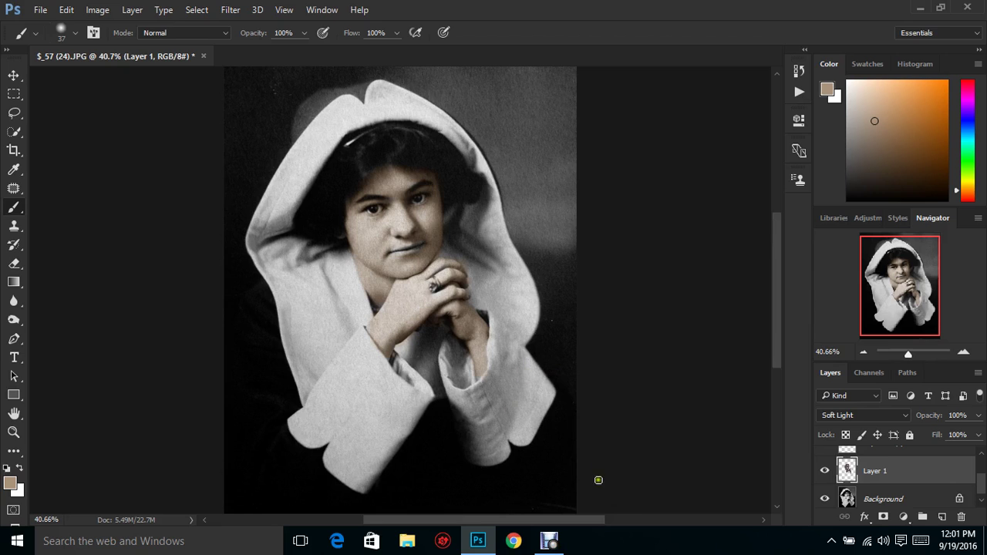